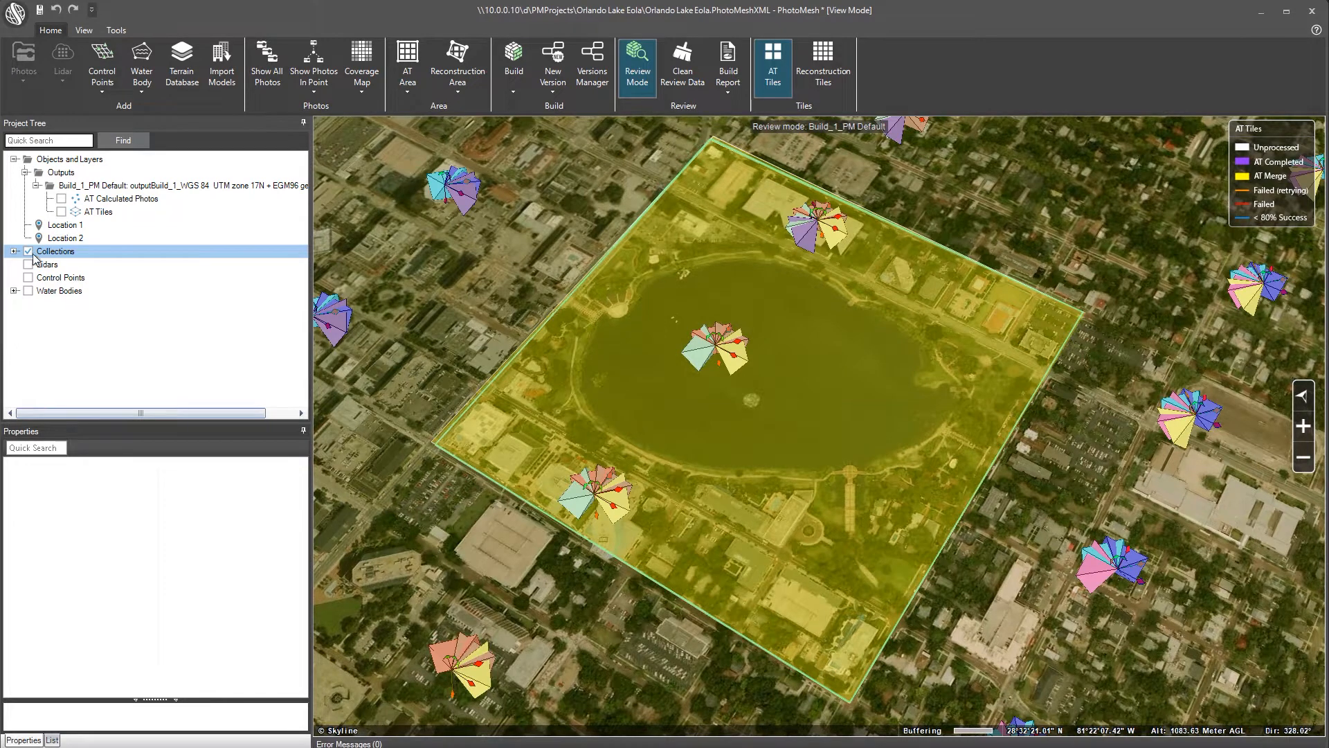
# Display the reconstruction tile grid and select the tile over Lake Eola's western side
pyautogui.click(827, 77)
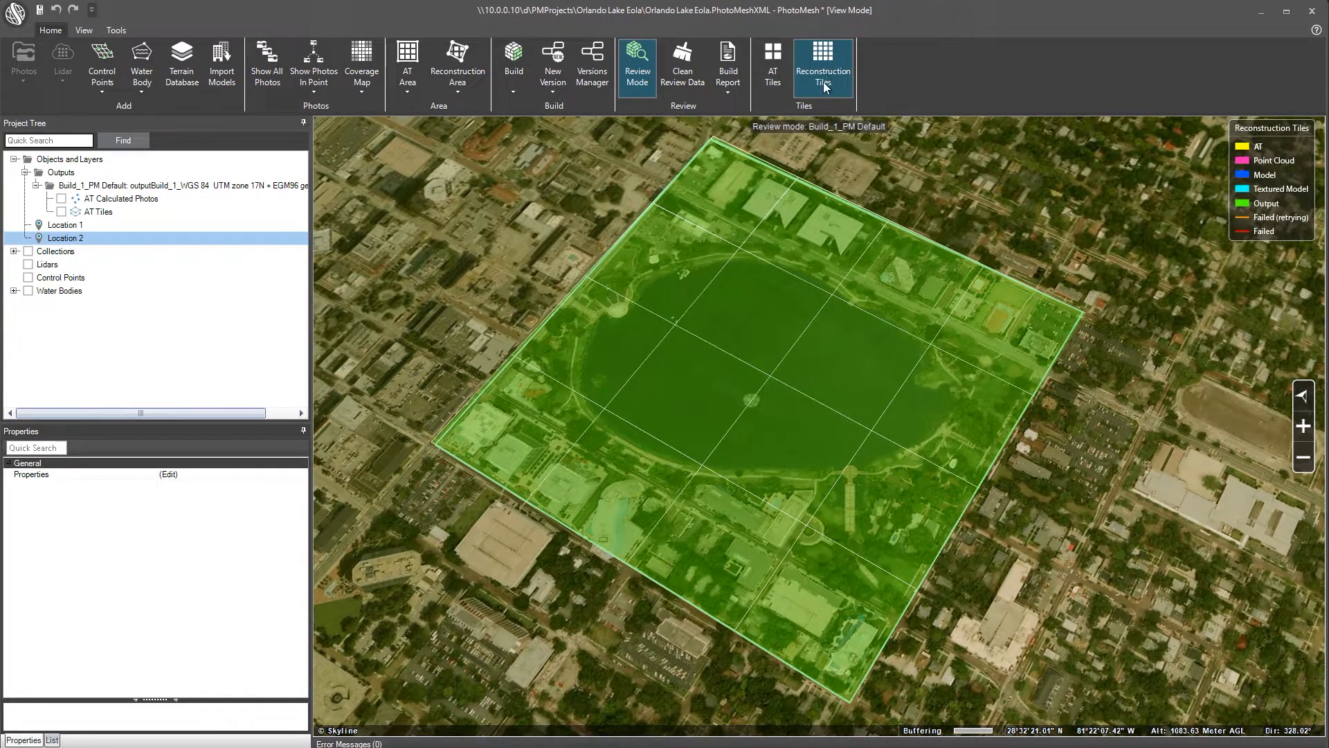
pyautogui.click(692, 386)
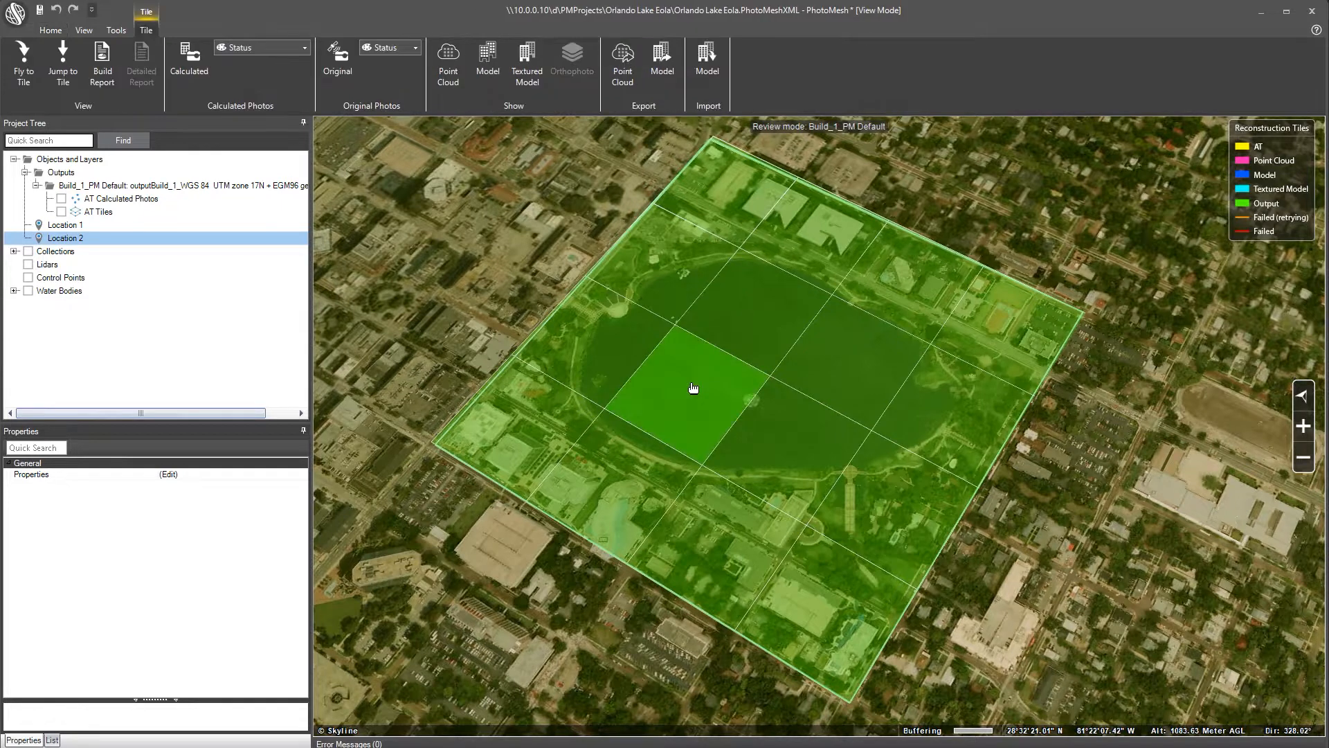
# Fly to the selected lake tile and view its textured model from an oblique angle
pyautogui.click(27, 74)
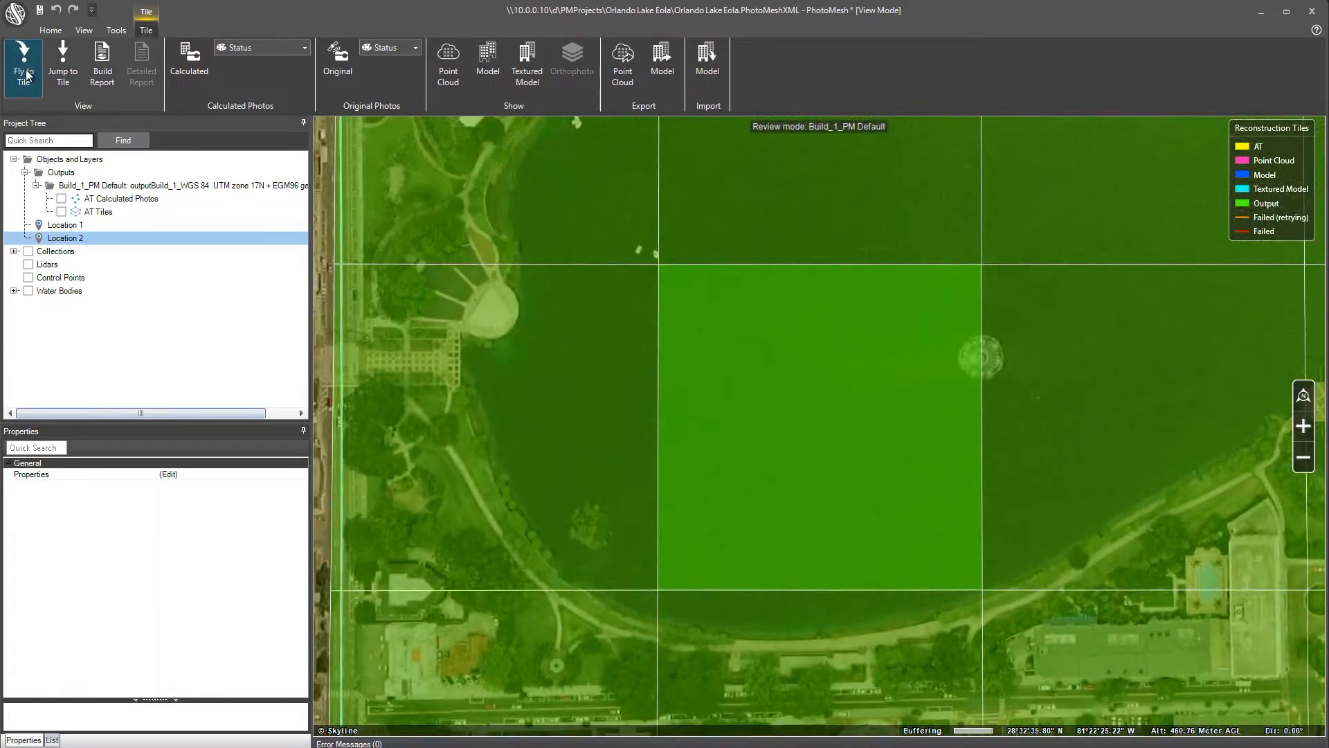
pyautogui.click(517, 87)
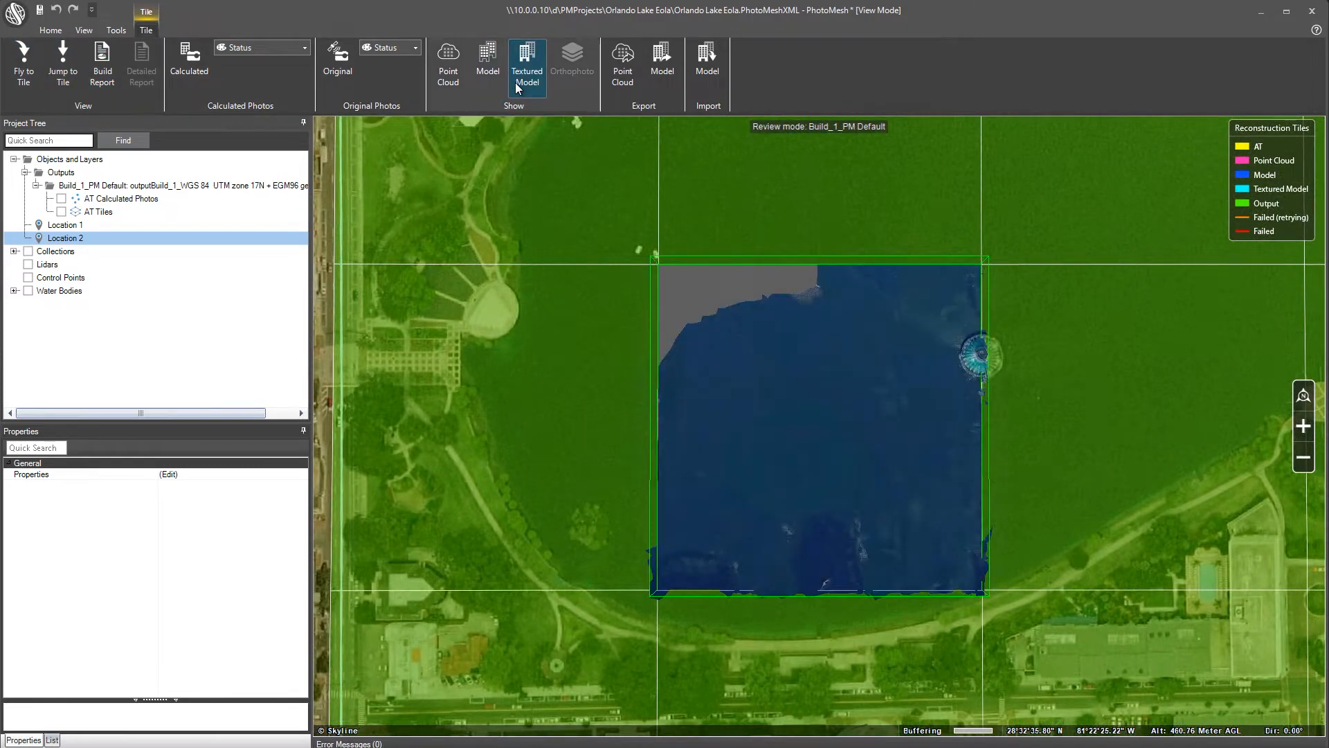
pyautogui.moveTo(930, 418); pyautogui.dragTo(920, 475, button='middle')
pyautogui.moveTo(920, 461); pyautogui.dragTo(856, 498)
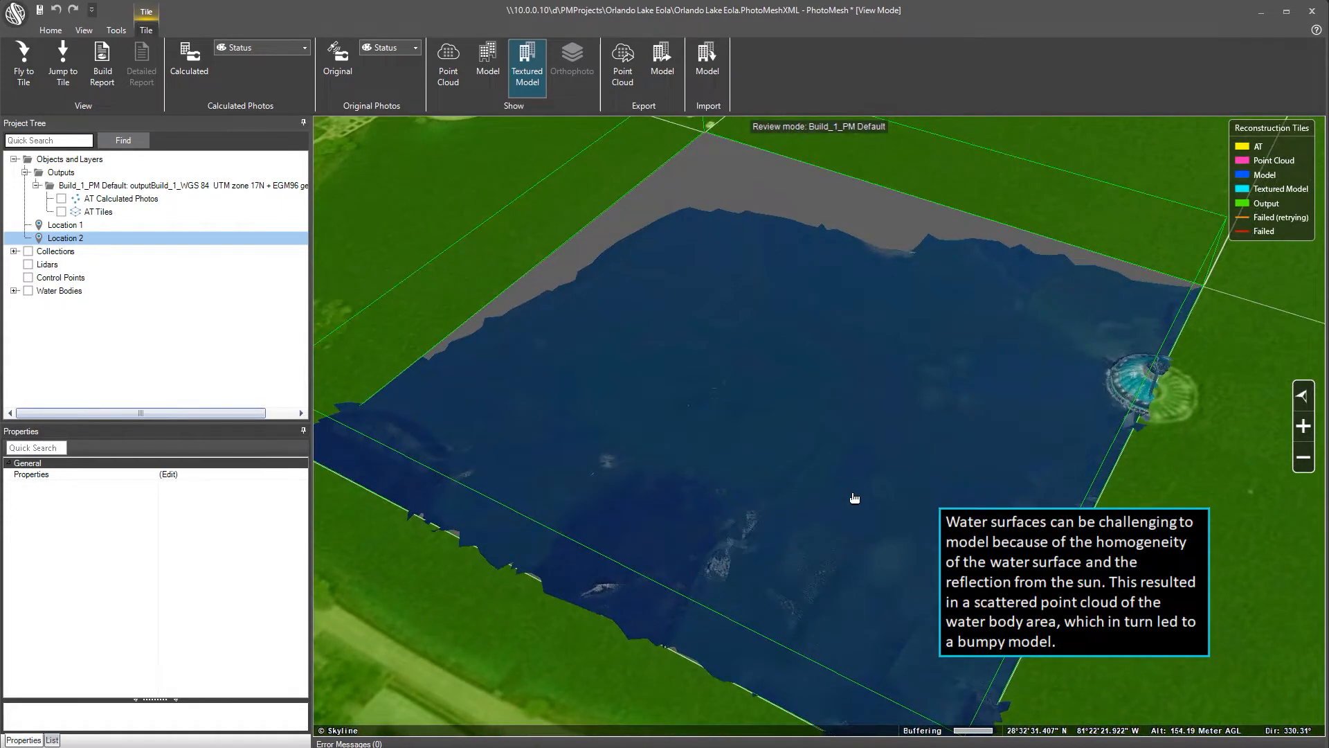
# Compare the tile's point cloud and bumpy mesh, then return to textured view at Location 1
pyautogui.click(449, 86)
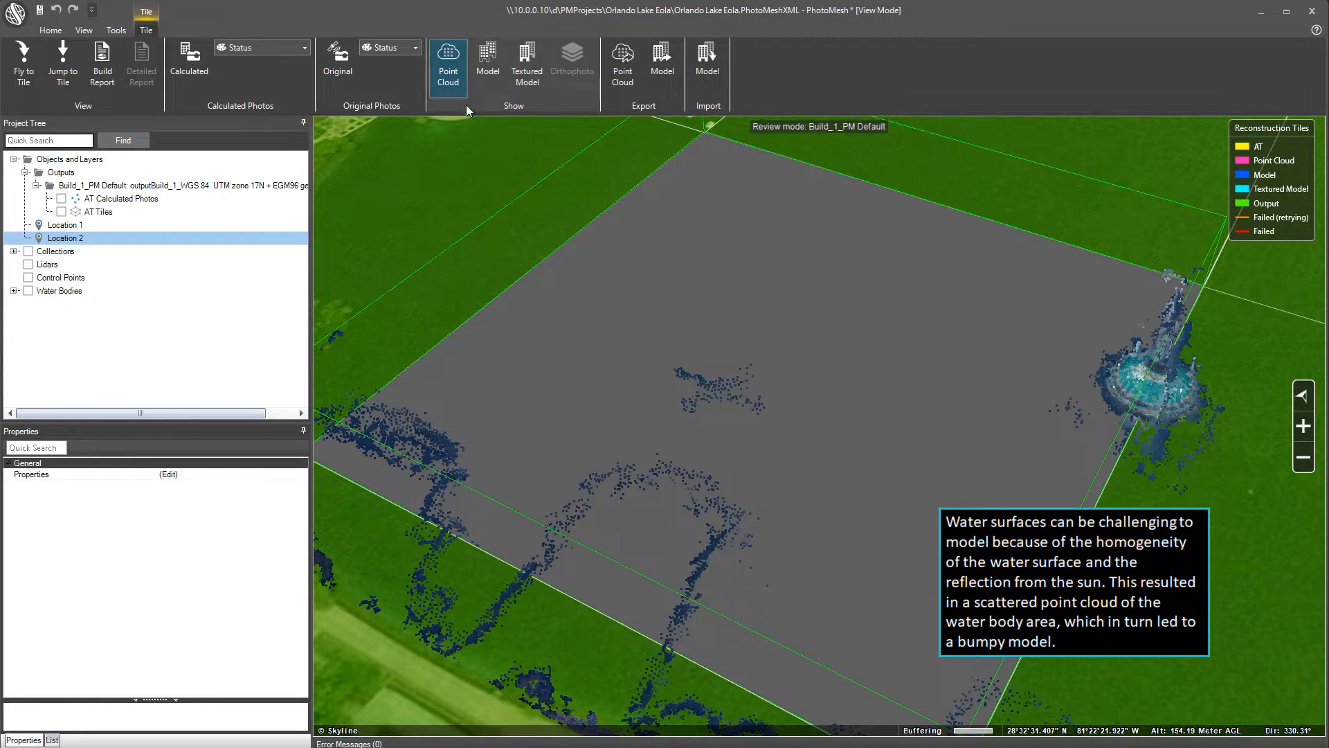
pyautogui.click(492, 85)
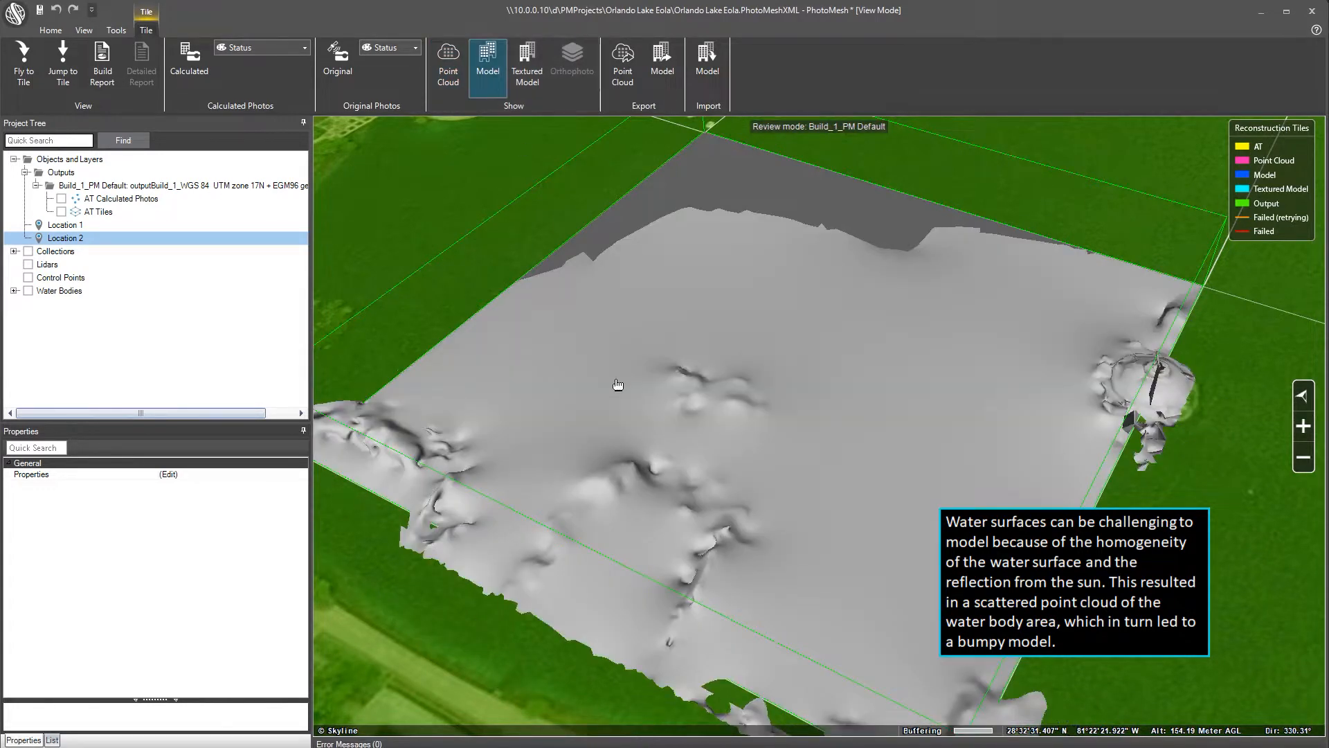
pyautogui.moveTo(647, 446); pyautogui.dragTo(735, 447, button='middle')
pyautogui.scroll(5, 735, 450)
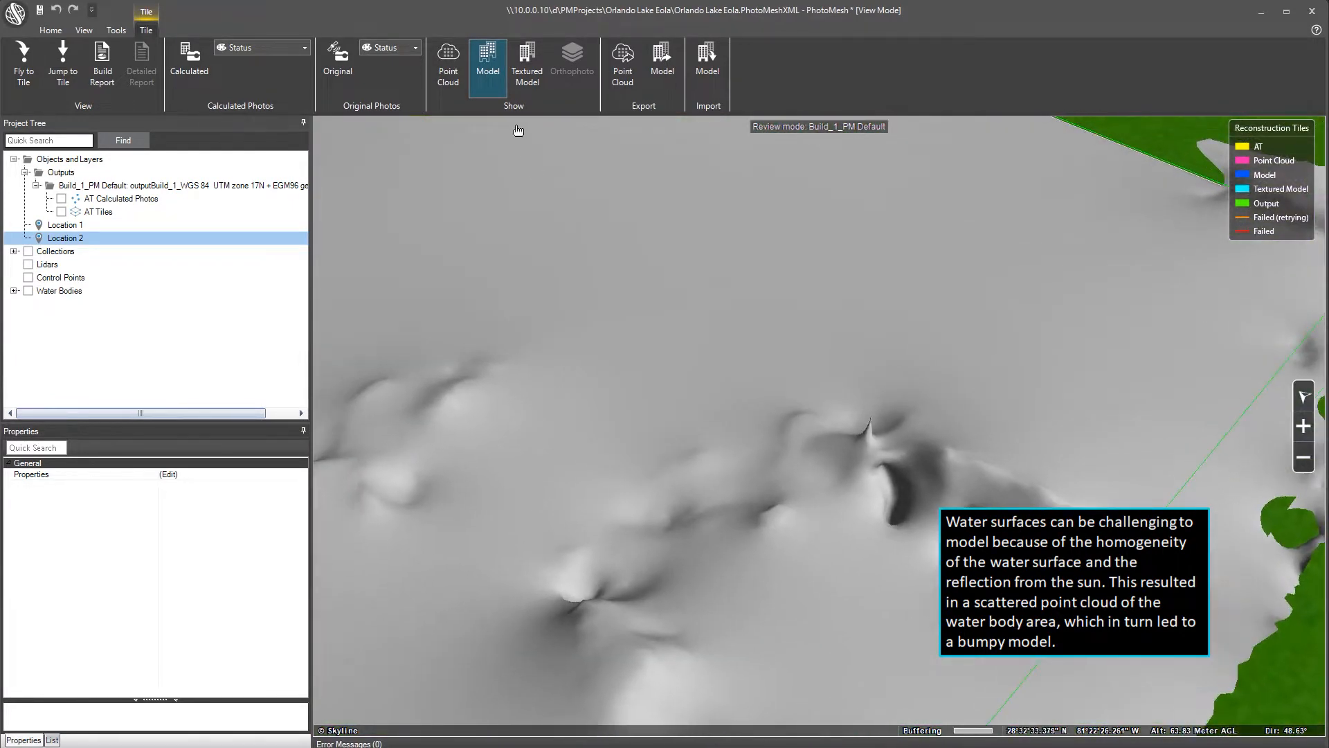
pyautogui.click(523, 64)
pyautogui.click(67, 227)
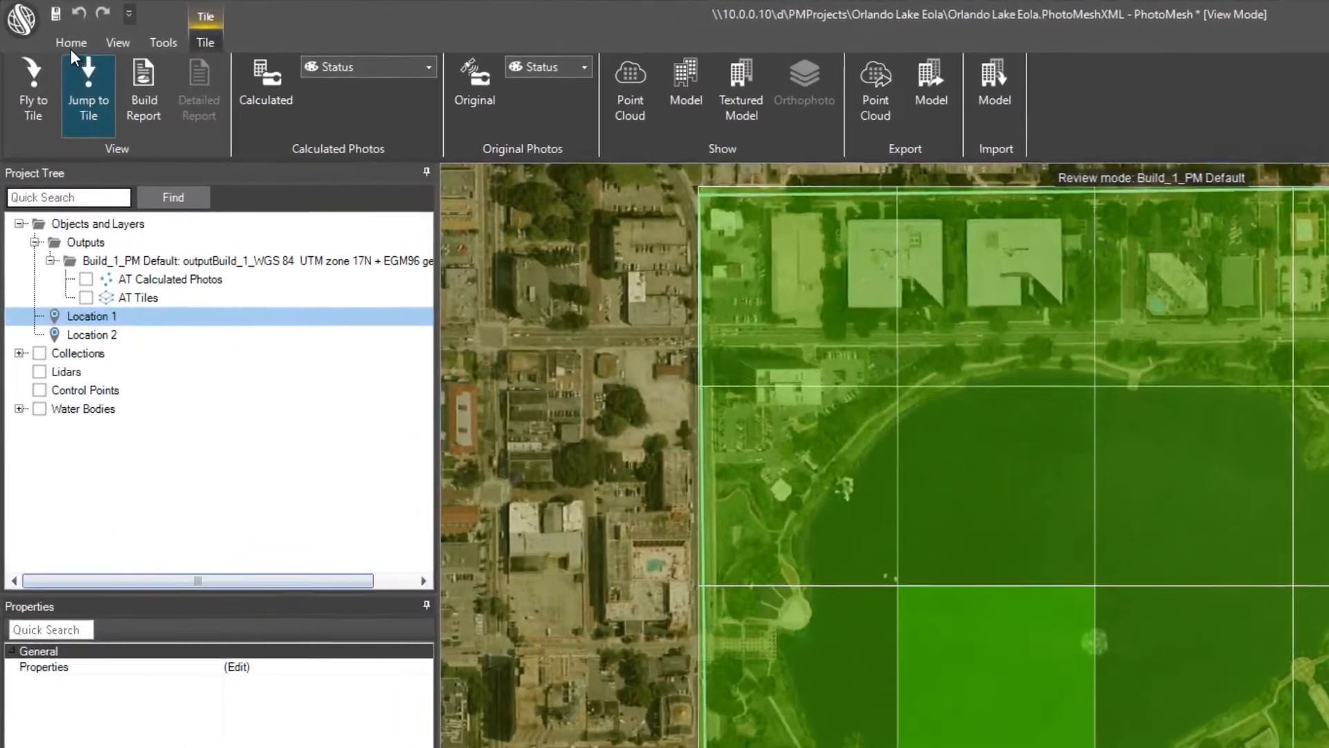
# Start a new water body layer and trace the lake's northwest, west and southwest shoreline
pyautogui.click(51, 31)
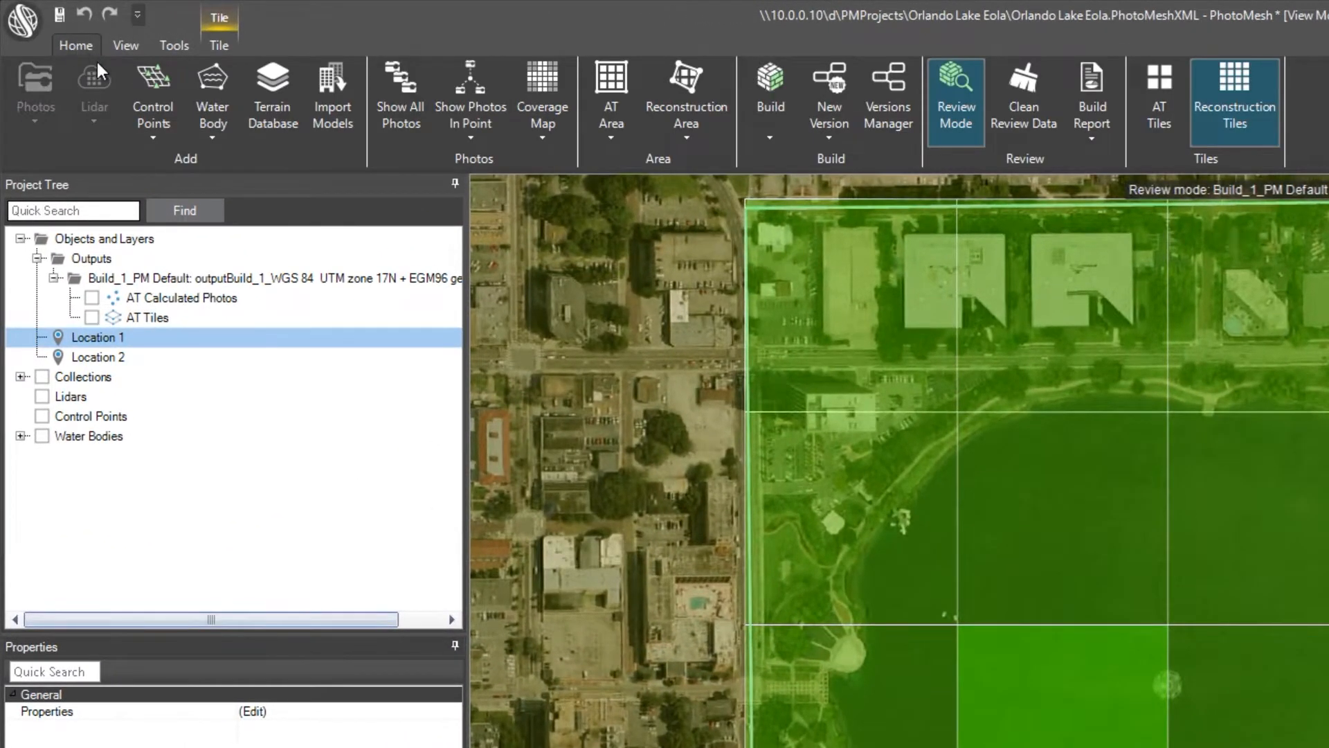
pyautogui.click(213, 132)
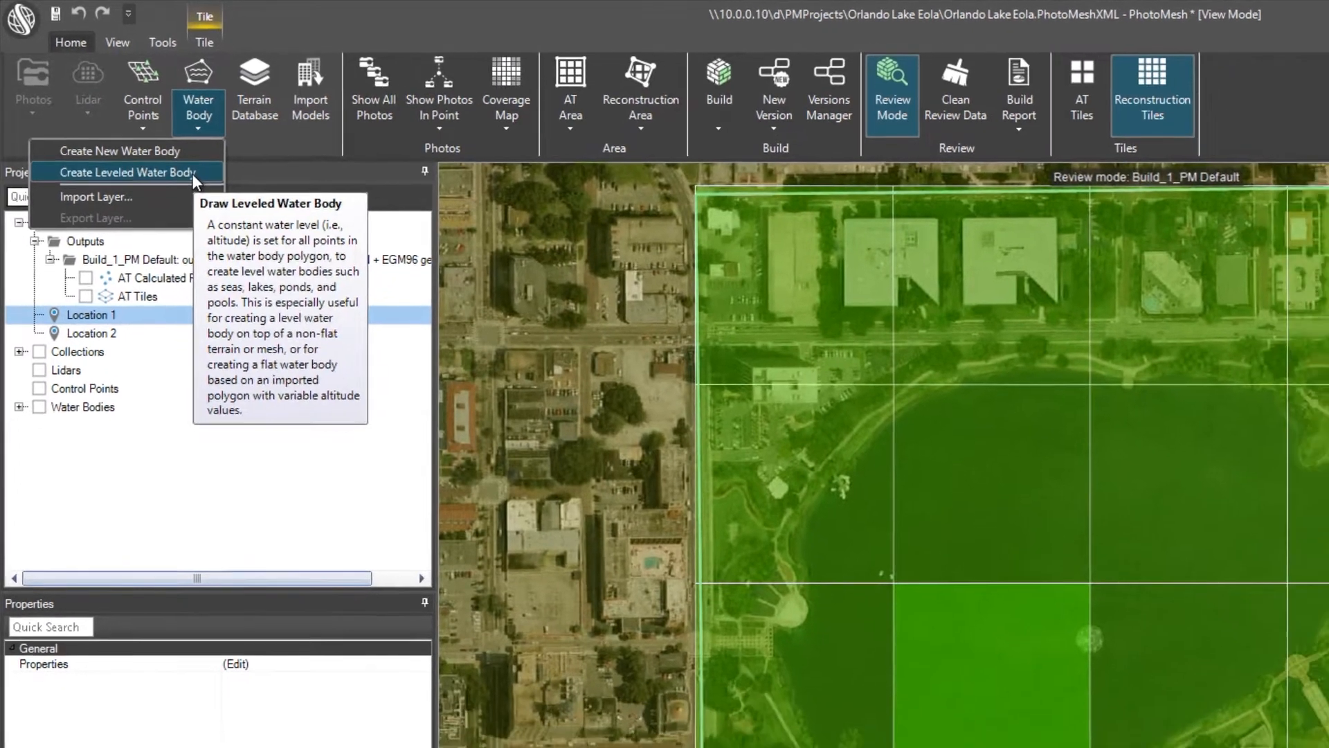
pyautogui.click(207, 186)
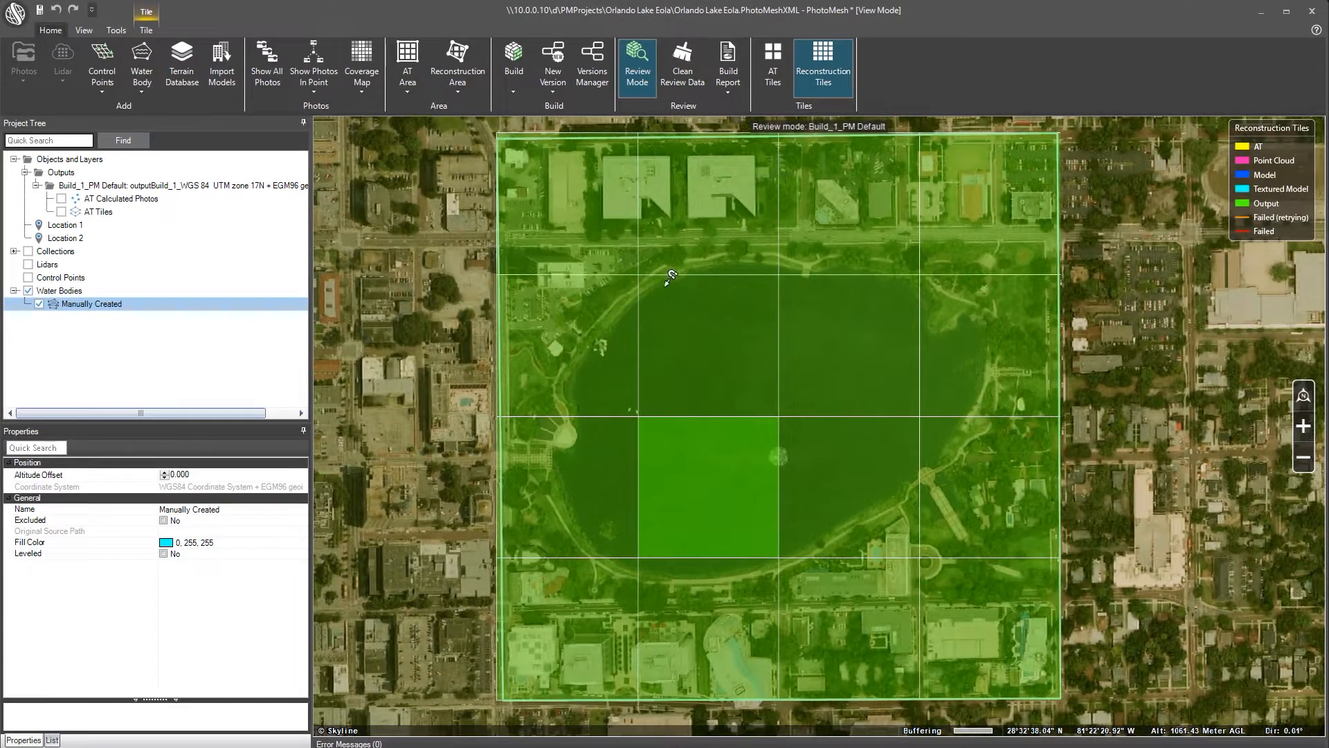
pyautogui.click(659, 285)
pyautogui.click(627, 300)
pyautogui.click(604, 329)
pyautogui.click(582, 351)
pyautogui.click(565, 379)
pyautogui.click(563, 398)
pyautogui.click(570, 410)
pyautogui.click(574, 429)
pyautogui.click(563, 439)
pyautogui.click(549, 447)
pyautogui.click(548, 465)
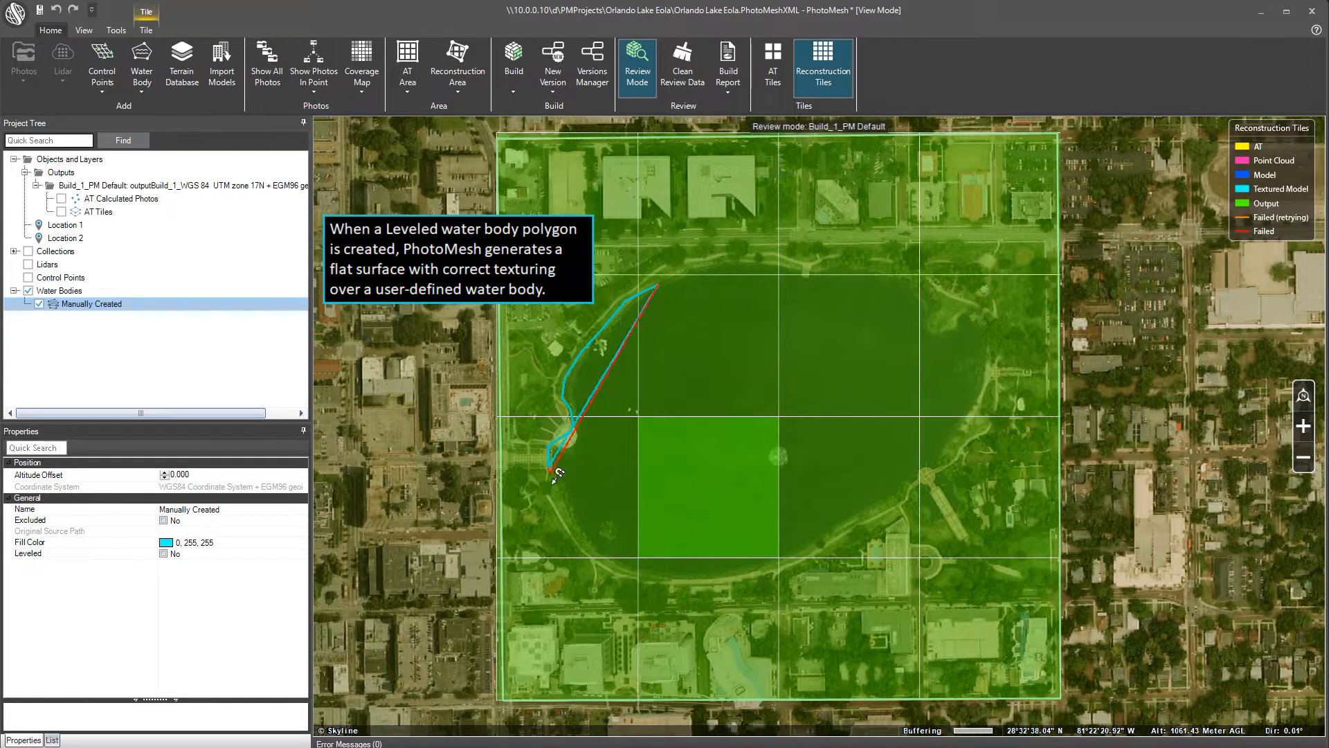
pyautogui.click(566, 505)
pyautogui.click(587, 545)
pyautogui.click(620, 571)
# Continue the water polygon along the south shore and around the southeast pier
pyautogui.click(663, 581)
pyautogui.click(737, 578)
pyautogui.click(810, 553)
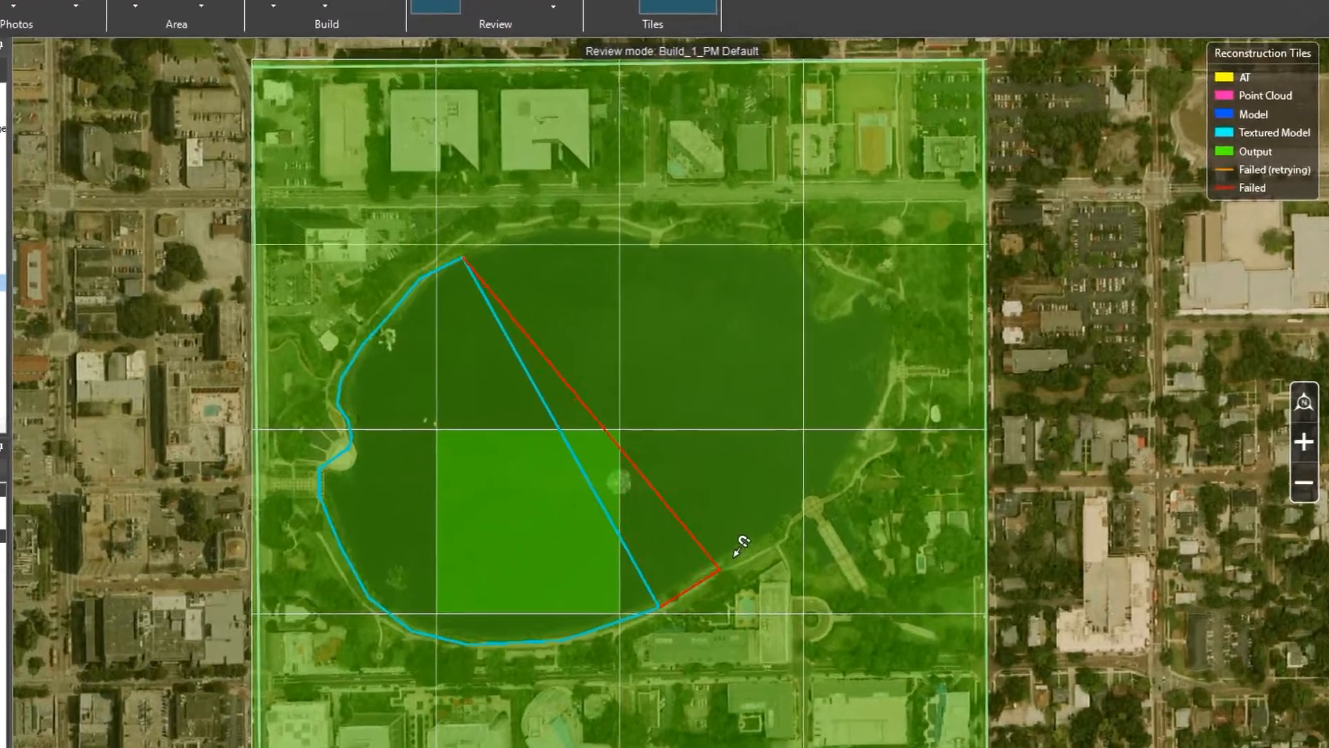
pyautogui.click(880, 504)
pyautogui.click(713, 546)
pyautogui.click(730, 588)
pyautogui.click(748, 606)
pyautogui.click(793, 594)
pyautogui.click(803, 570)
pyautogui.click(765, 510)
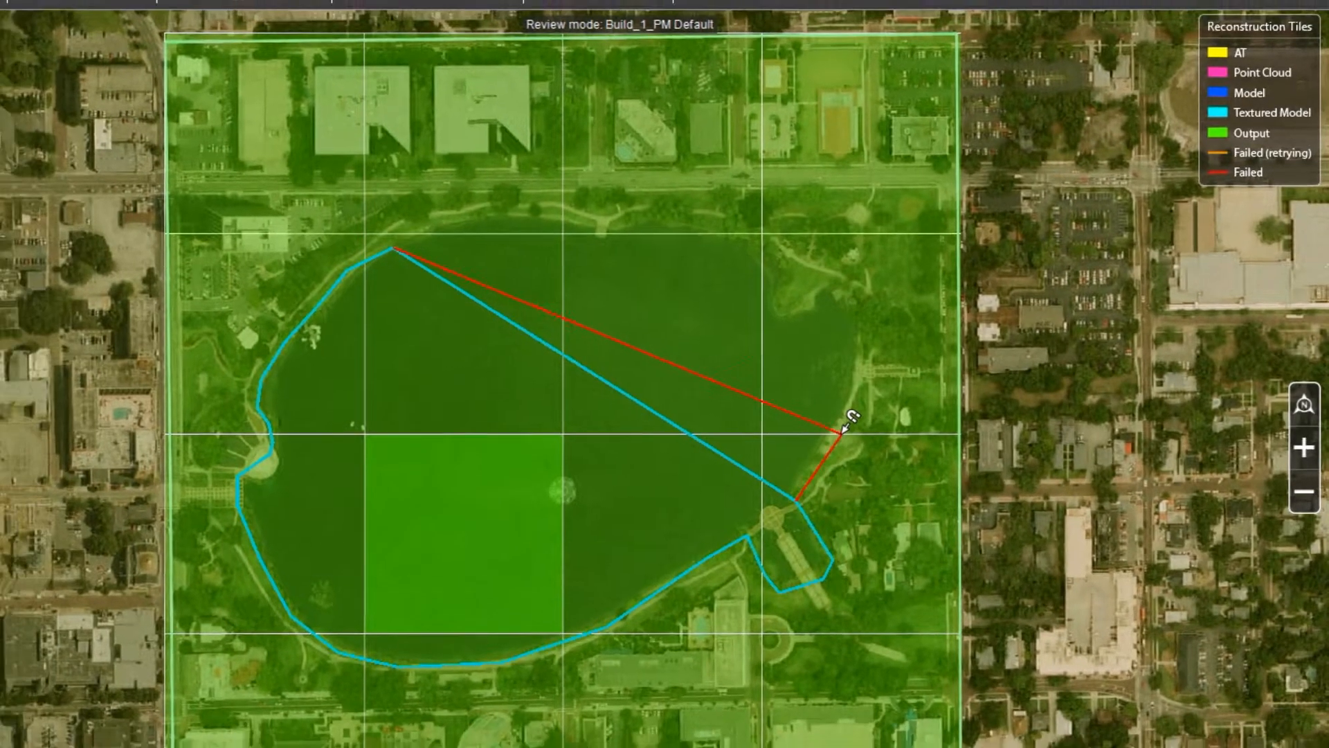
# Trace the east shore, northeast inlet and north shore, then close the lake polygon
pyautogui.click(808, 434)
pyautogui.click(832, 379)
pyautogui.click(839, 321)
pyautogui.click(988, 314)
pyautogui.click(965, 309)
pyautogui.click(951, 325)
pyautogui.click(935, 328)
pyautogui.click(929, 319)
pyautogui.click(943, 304)
pyautogui.click(930, 291)
pyautogui.click(918, 278)
pyautogui.click(887, 272)
pyautogui.click(851, 261)
pyautogui.click(808, 268)
pyautogui.click(783, 258)
pyautogui.click(728, 257)
pyautogui.click(675, 270)
pyautogui.rightClick(675, 270)
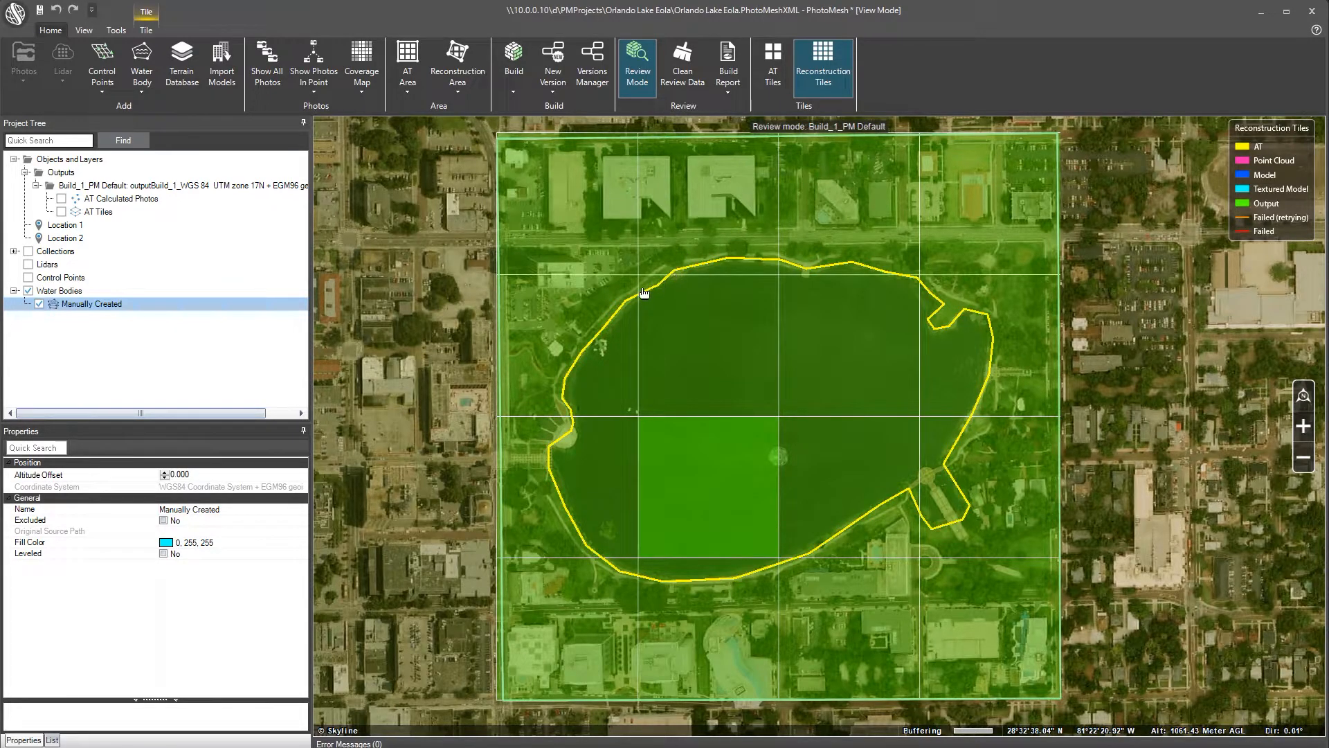
# Change Water Polygon2's average elevation in the List from 25.403 to 26.03
pyautogui.click(51, 739)
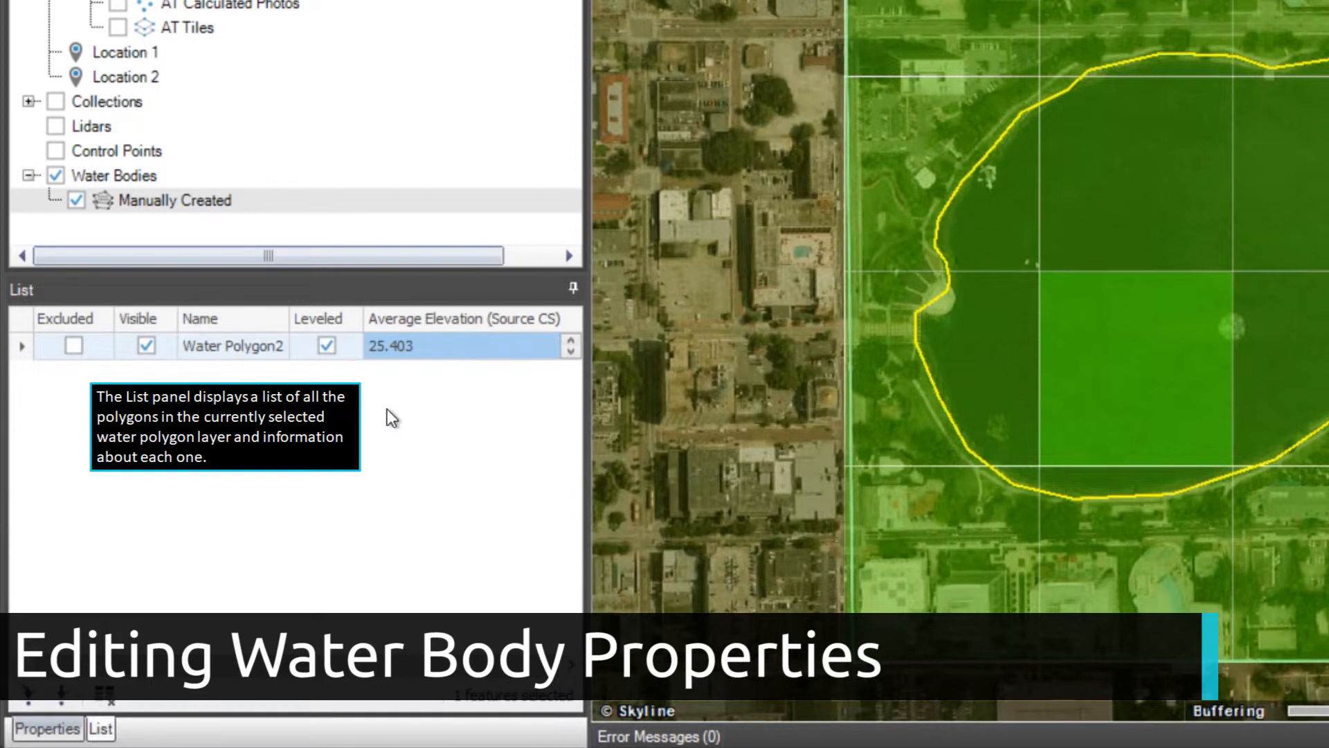
pyautogui.click(435, 347)
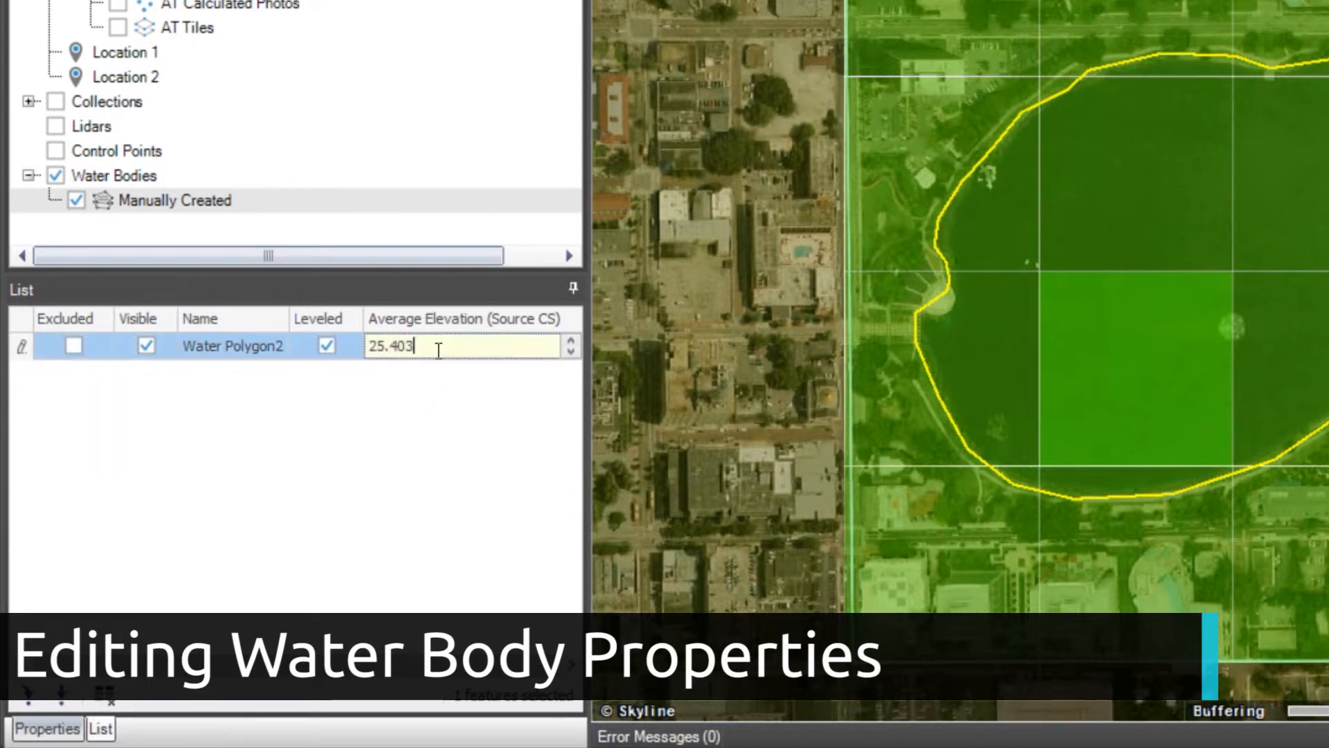
pyautogui.doubleClick(413, 348)
pyautogui.write('26')
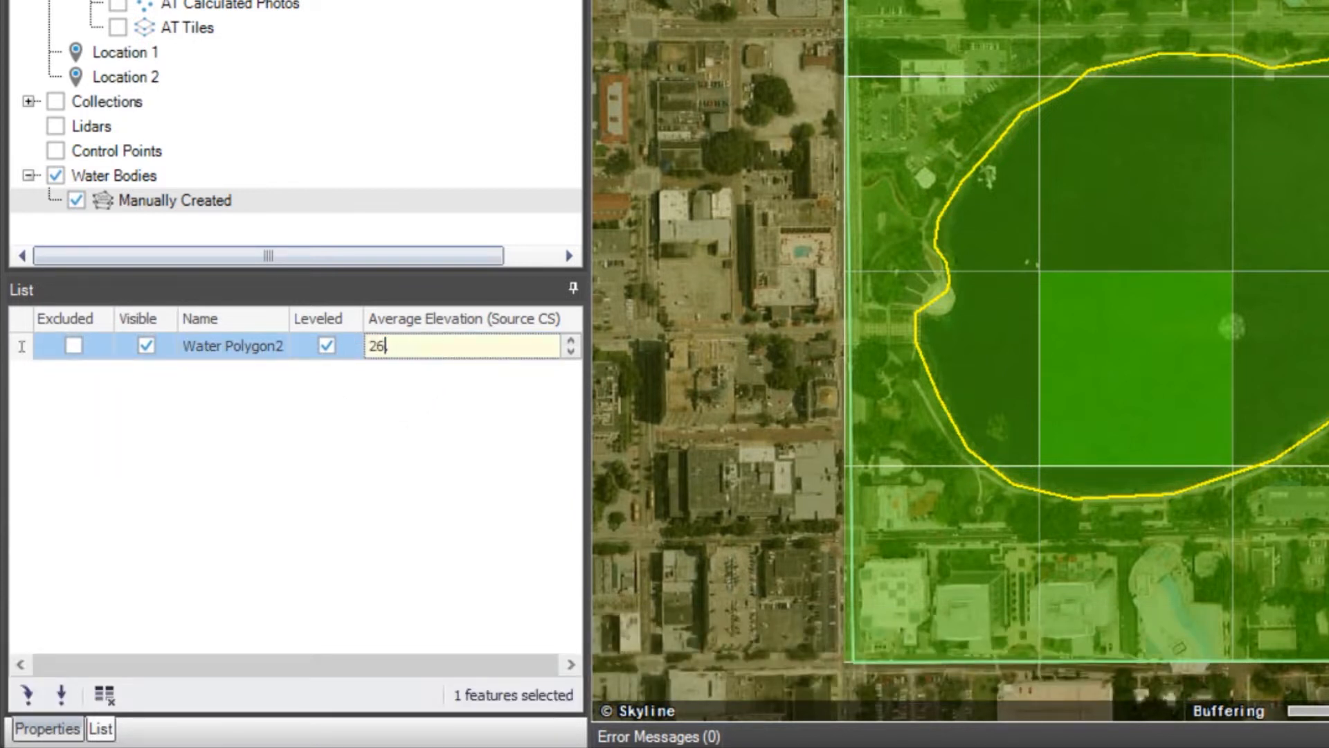
pyautogui.press('Return')
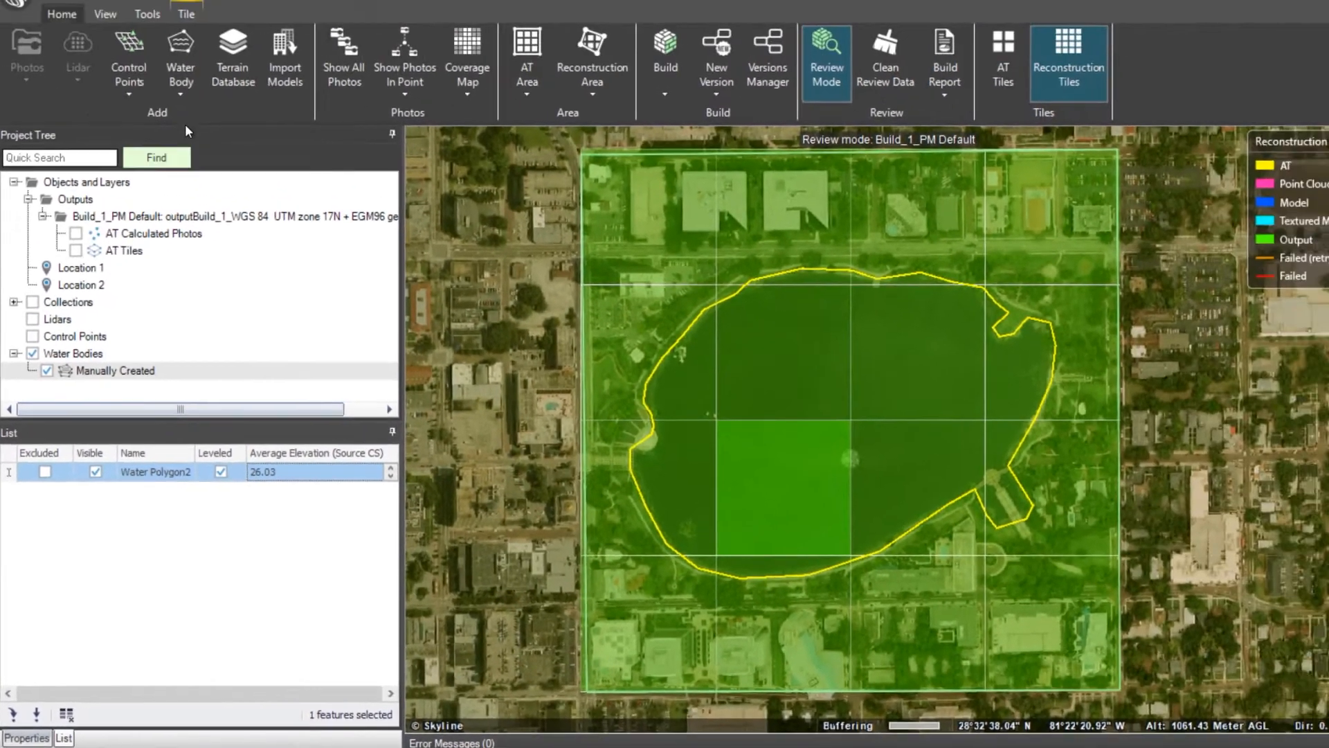
pyautogui.click(181, 95)
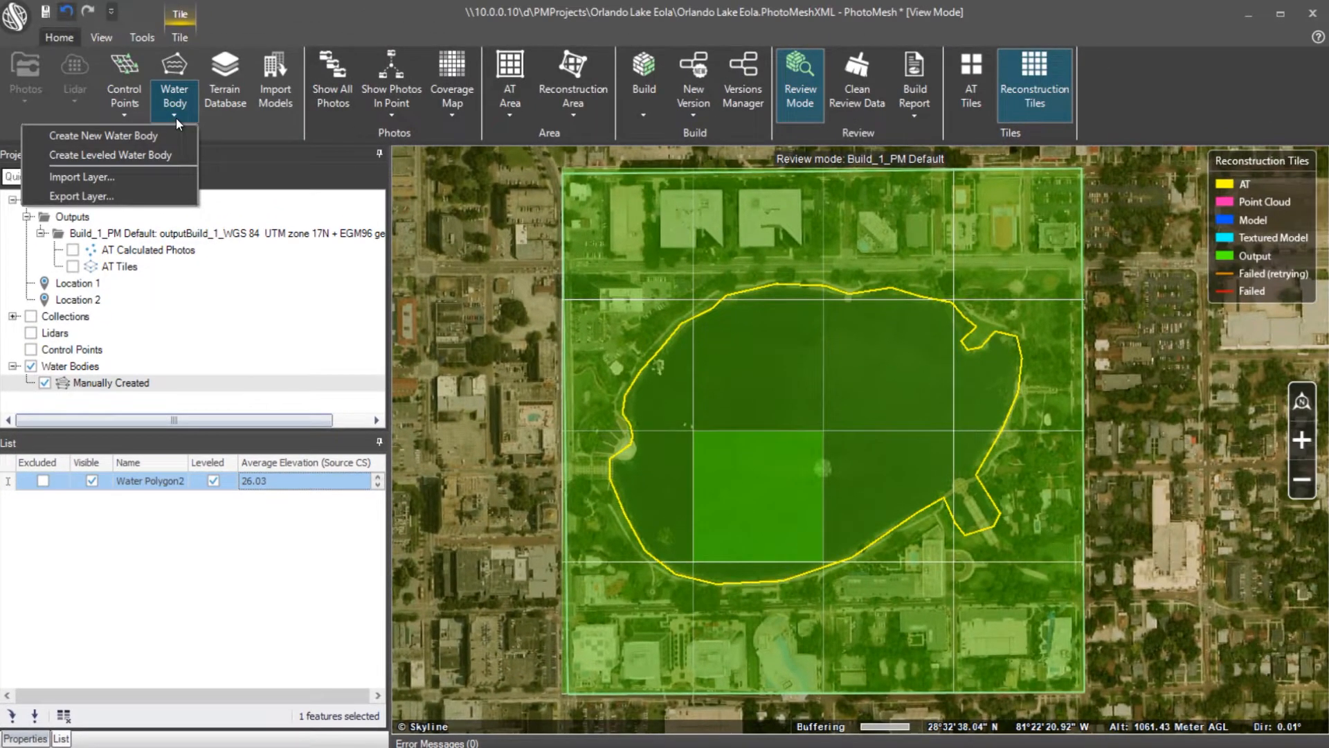
# Draw a leveled water polygon around the pool's six corner points, creating Water Polygon4 at 25.563
pyautogui.click(183, 156)
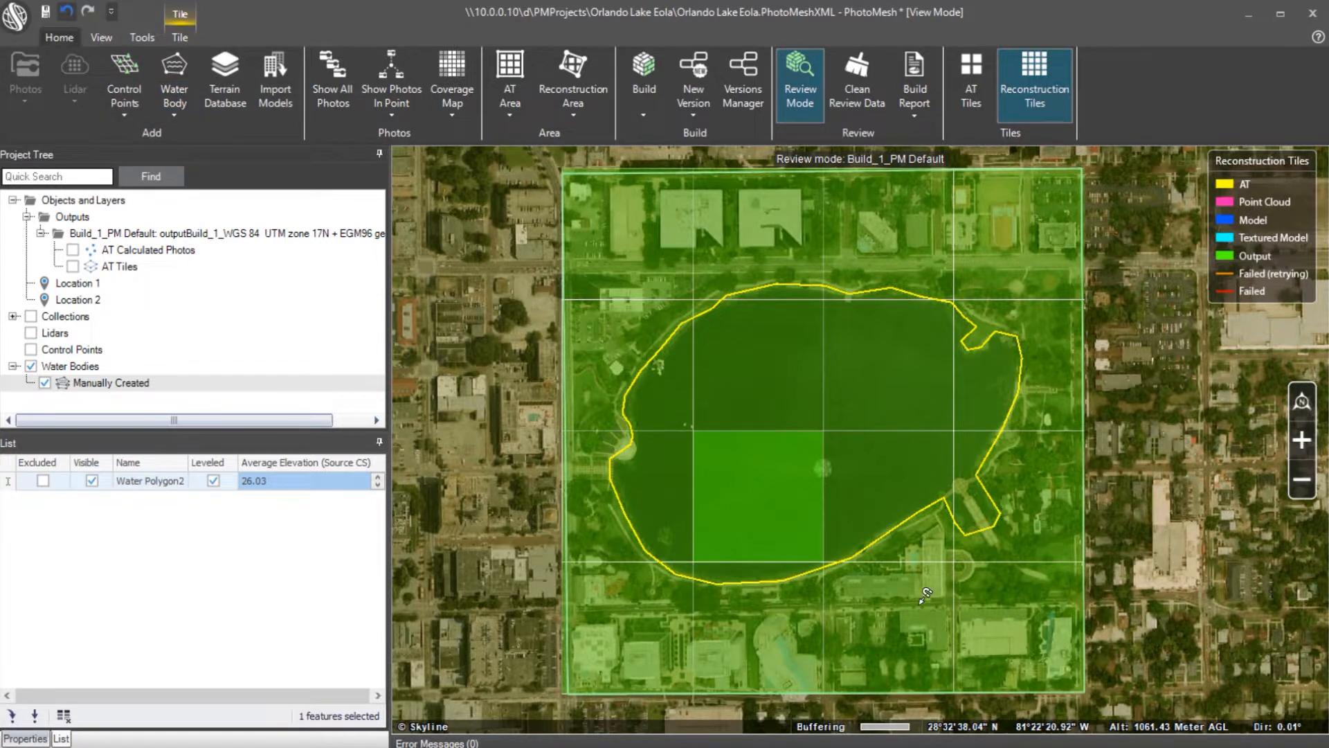
pyautogui.scroll(5, 927, 594)
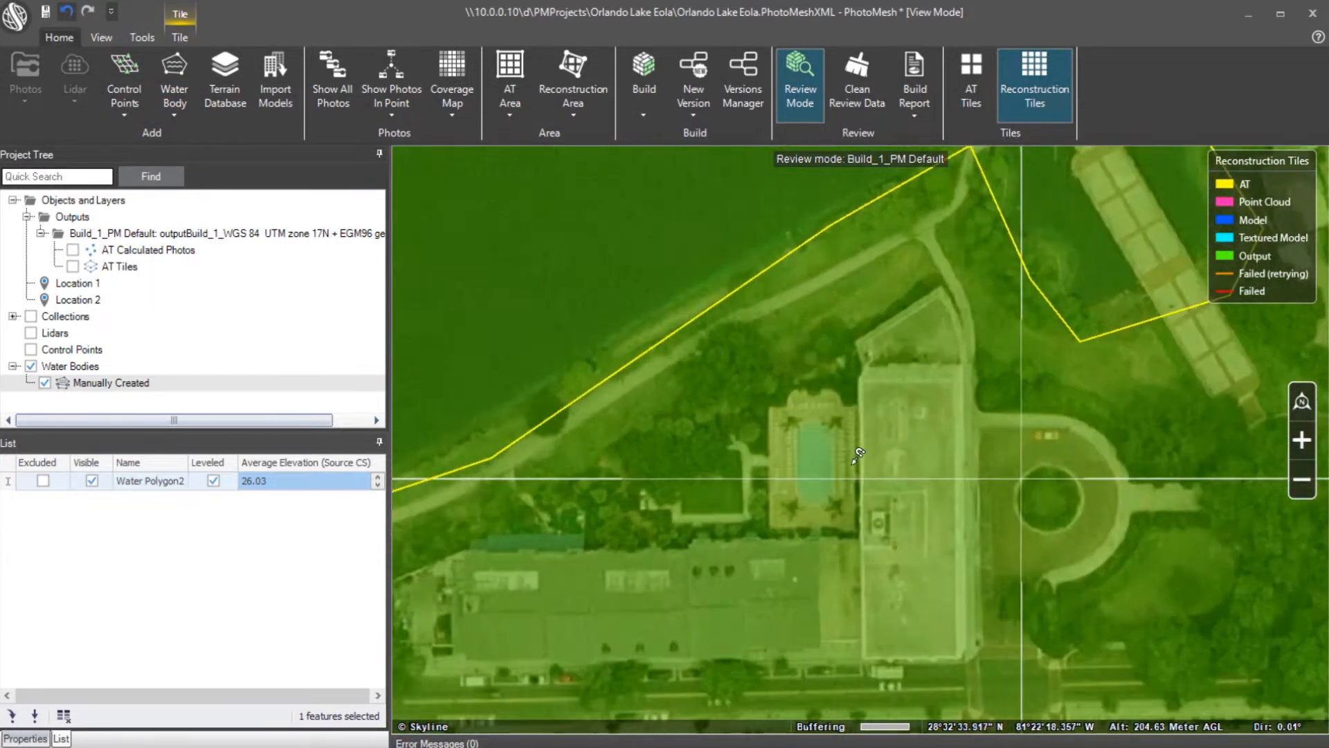
pyautogui.scroll(2, 858, 455)
pyautogui.click(764, 410)
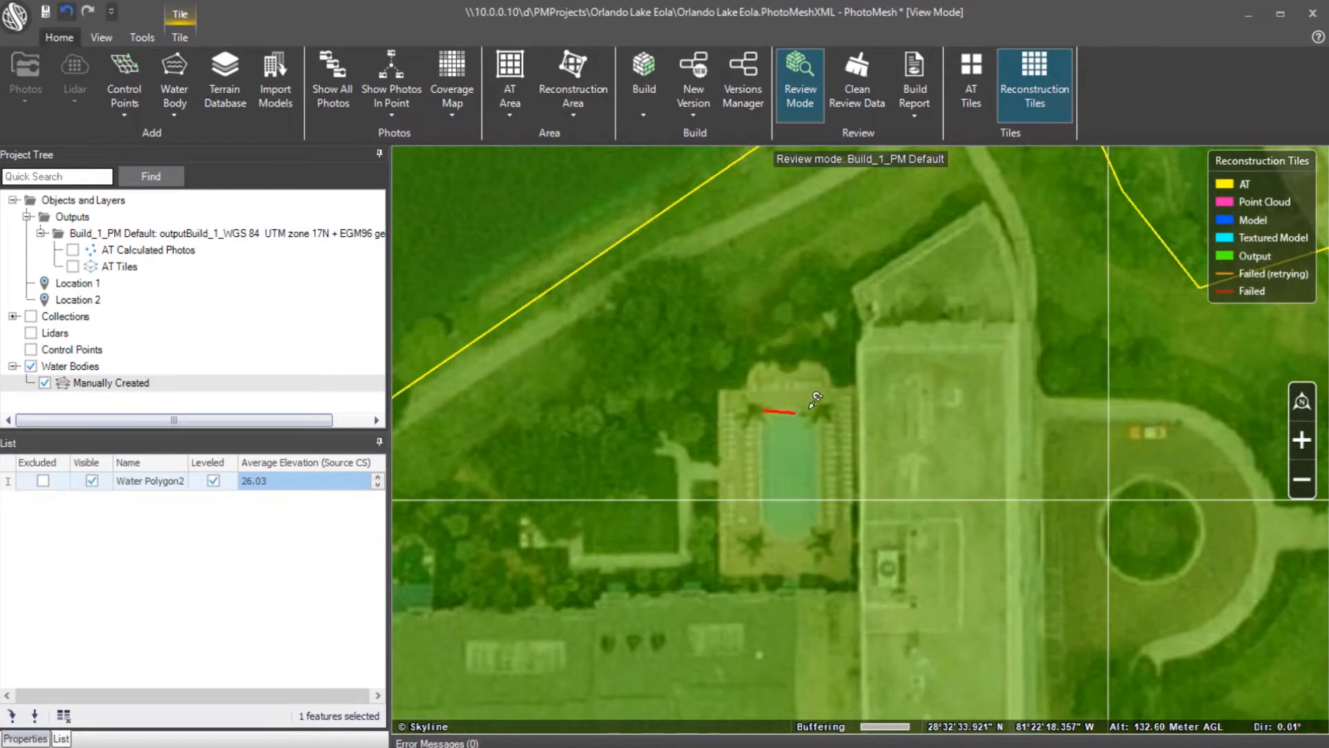
pyautogui.click(817, 411)
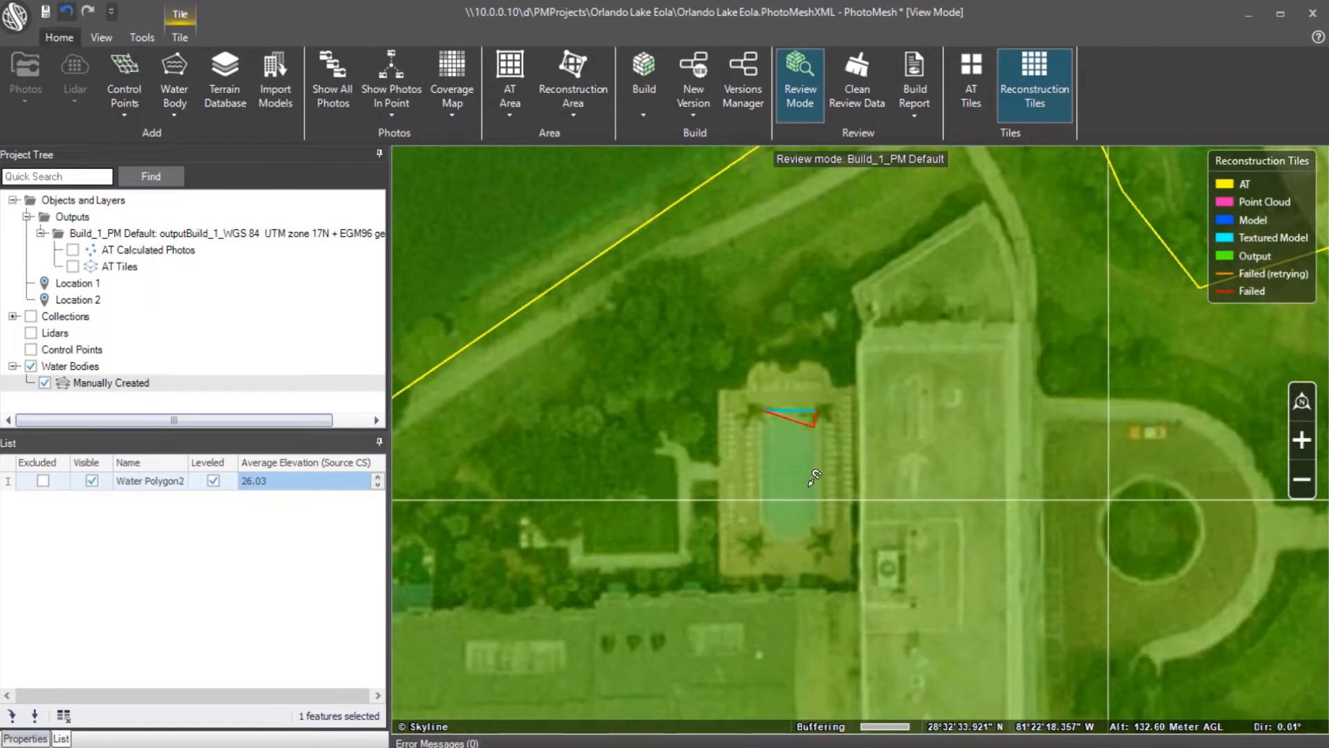
pyautogui.click(823, 522)
pyautogui.click(808, 538)
pyautogui.click(774, 538)
pyautogui.click(760, 524)
pyautogui.rightClick(760, 523)
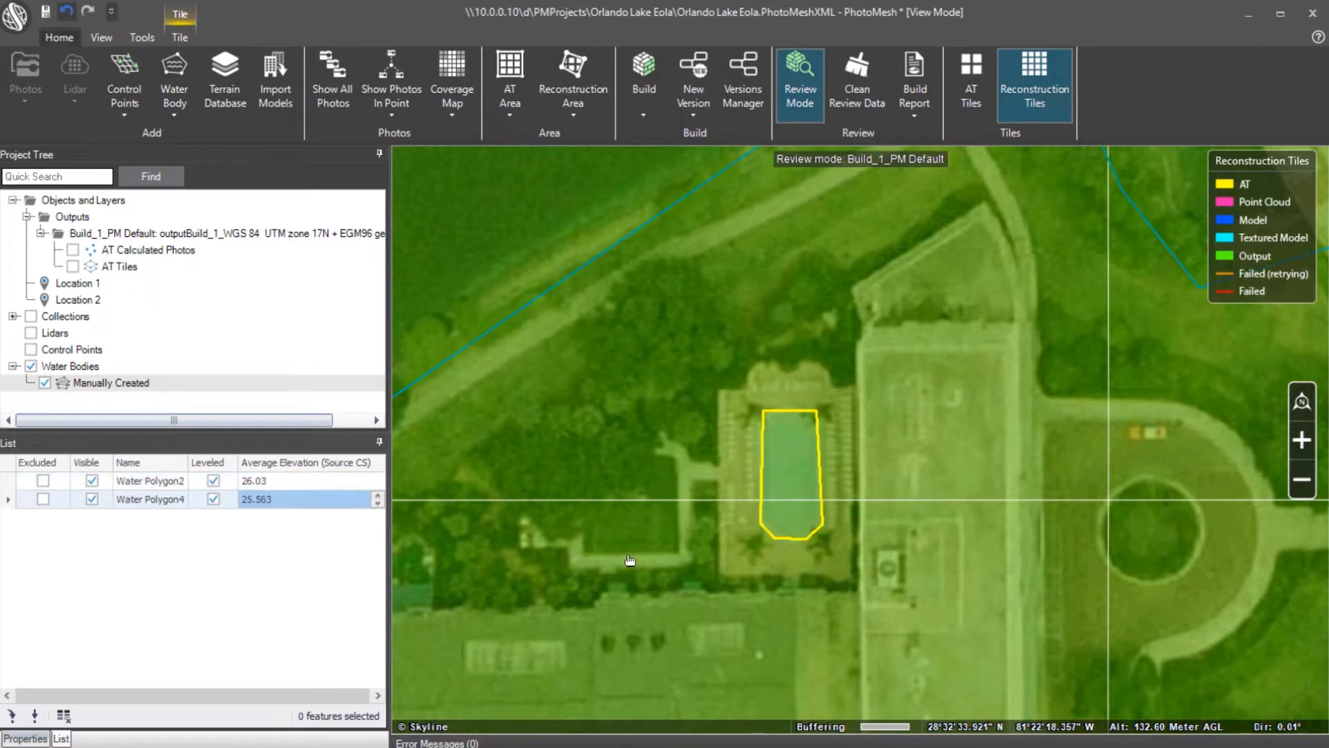
# Toggle Water Polygon4's visibility and exclusion, delete it, and fly back to Location 1
pyautogui.click(93, 502)
pyautogui.click(92, 501)
pyautogui.click(43, 500)
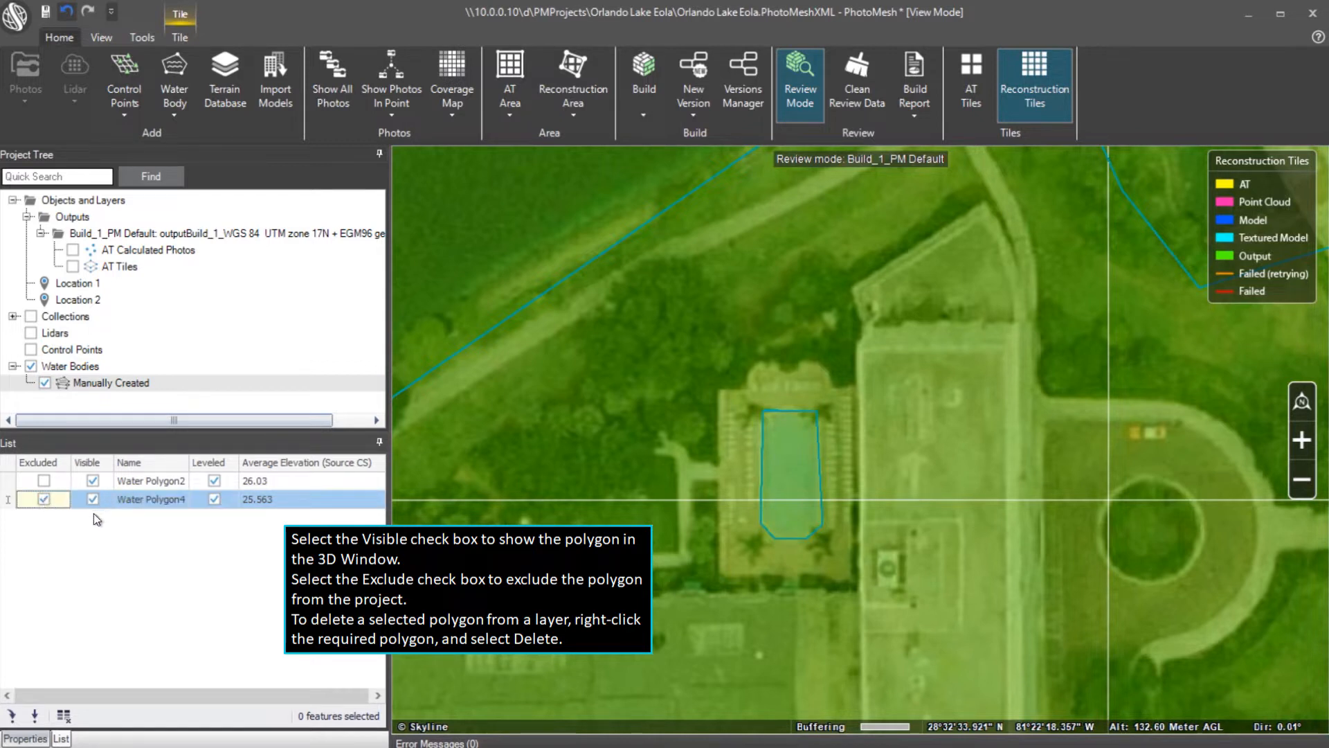
pyautogui.rightClick(163, 502)
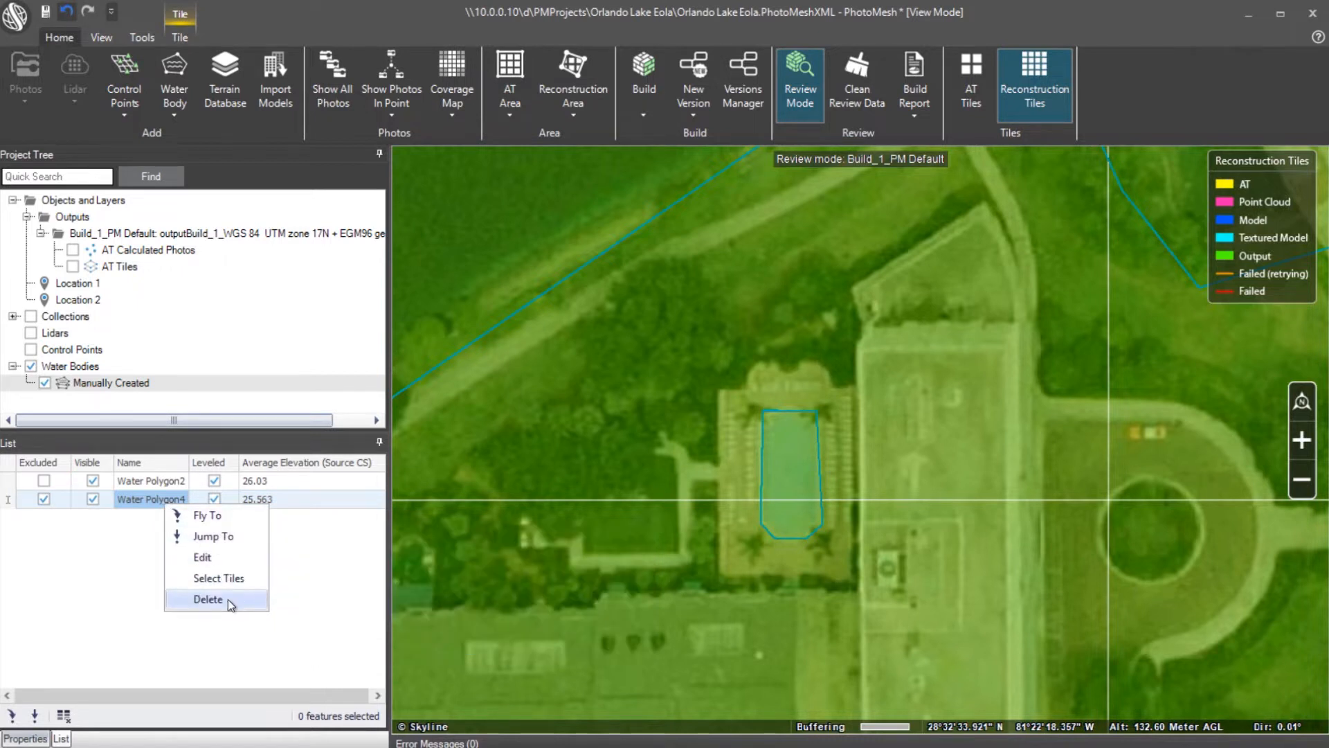
pyautogui.click(208, 599)
pyautogui.click(634, 442)
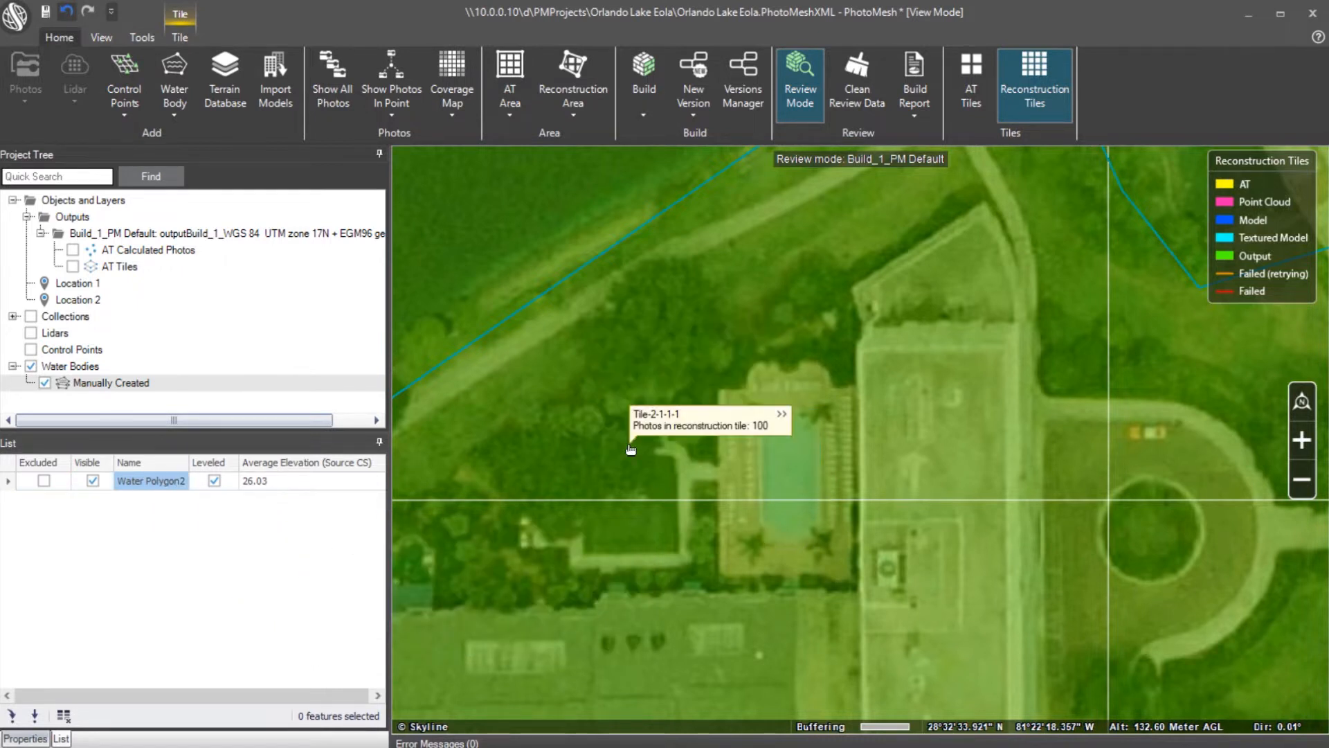
pyautogui.doubleClick(78, 284)
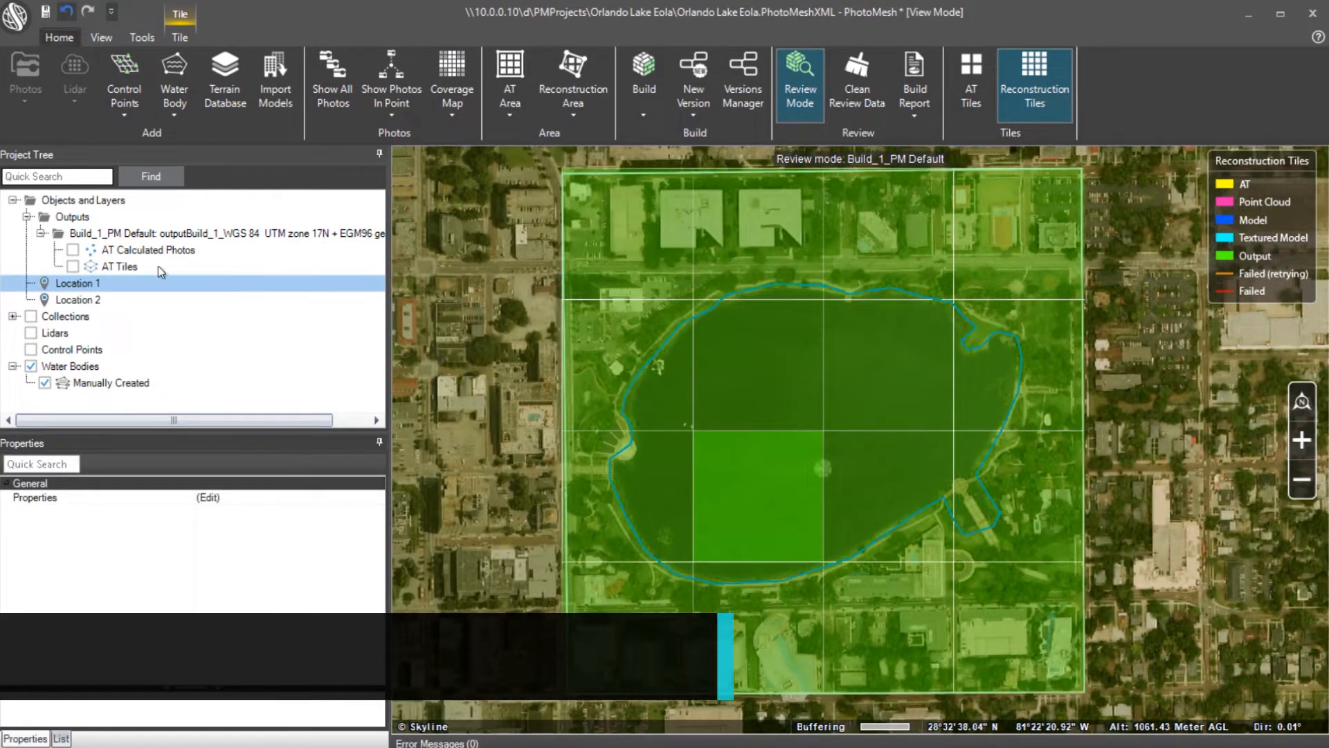
# Build the complete project with the last build parameters via the Build Manager
pyautogui.click(637, 115)
pyautogui.click(620, 130)
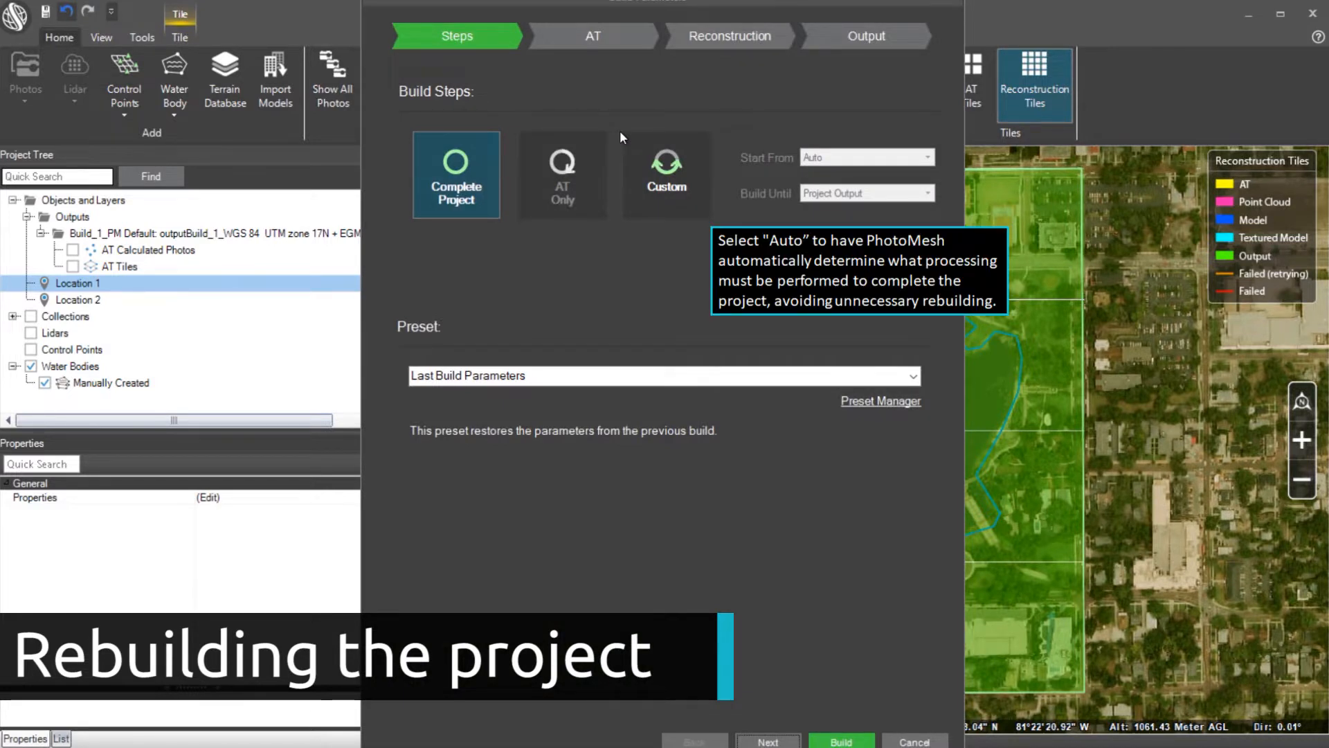
pyautogui.click(842, 741)
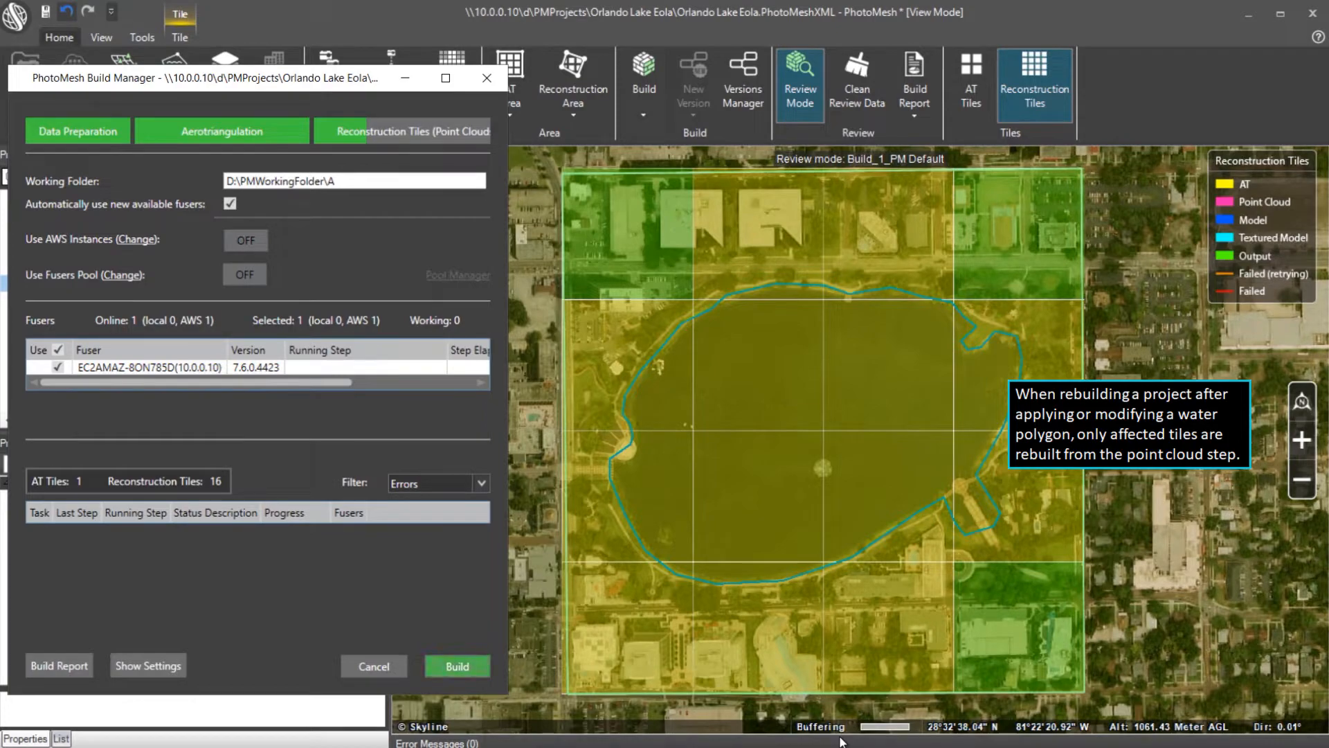
pyautogui.click(467, 666)
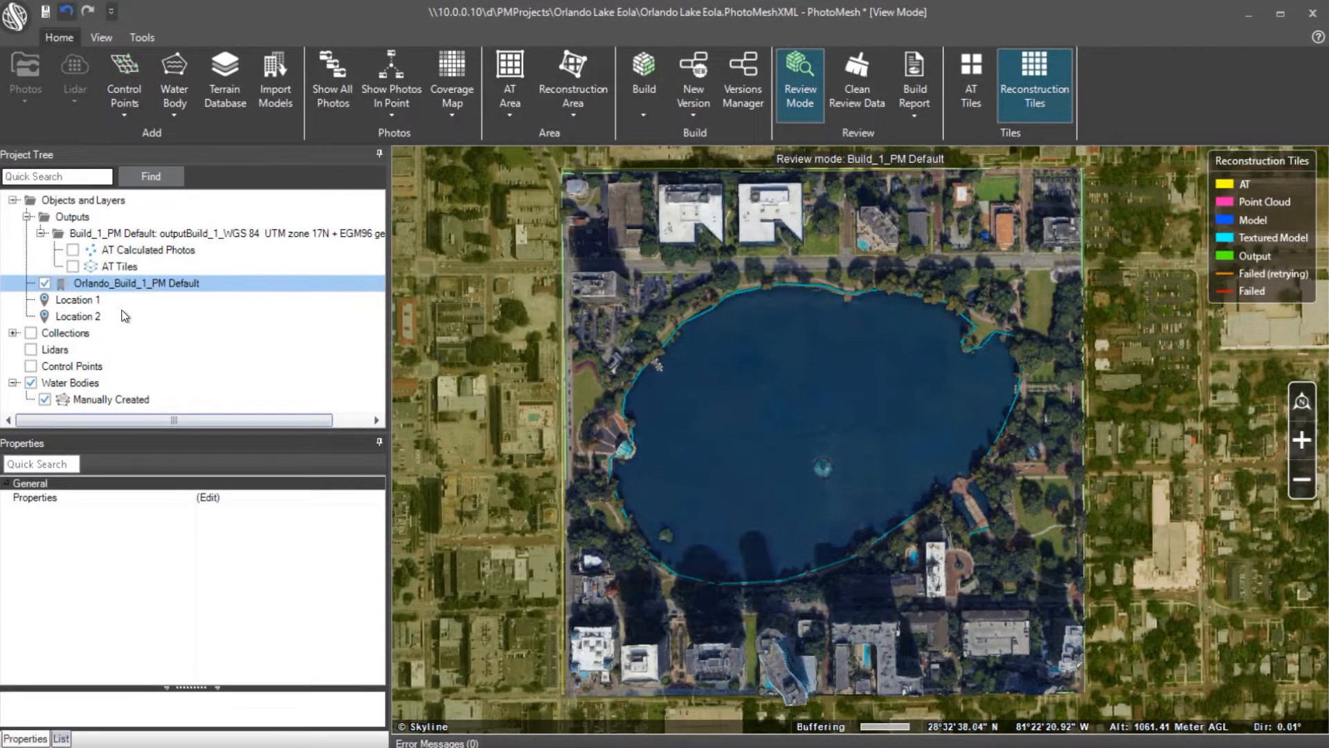
# Fly to Location 2, set the Orlando_Build_1_PM Default mesh display style to Solid color, and enable Query
pyautogui.click(76, 316)
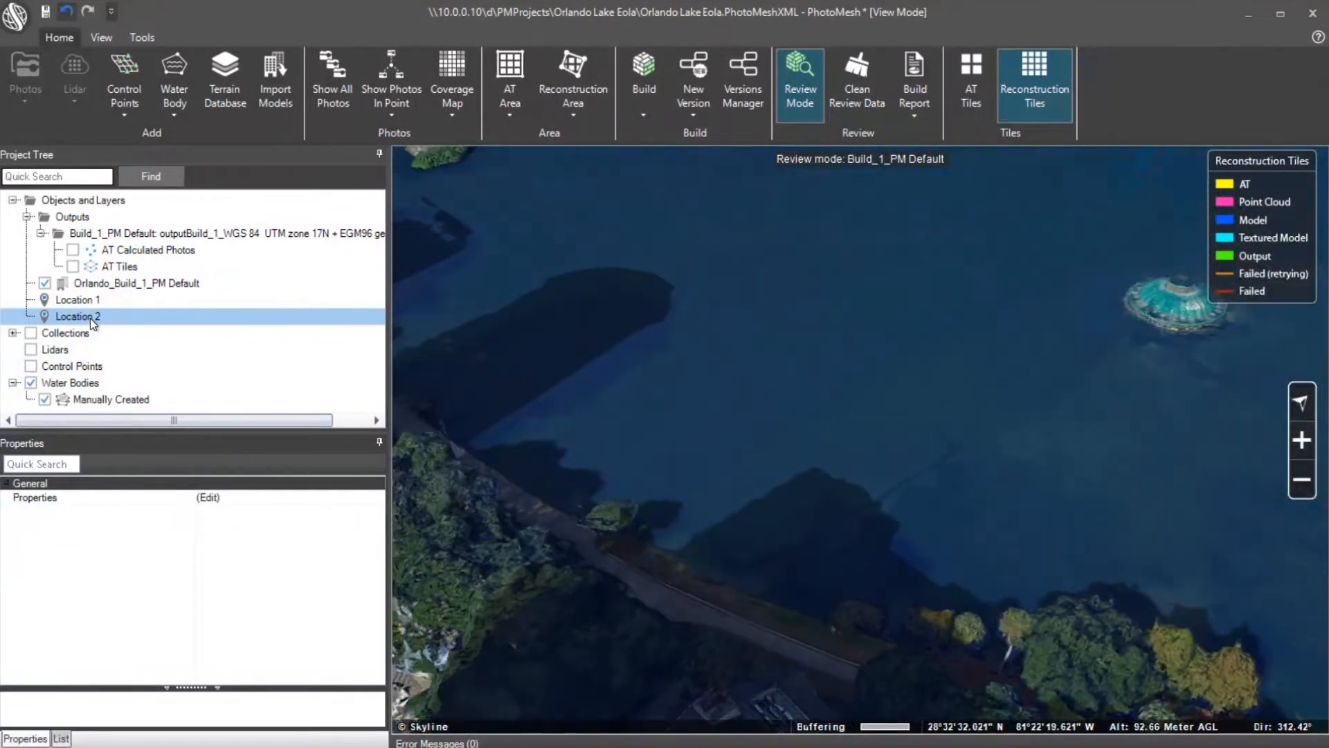
pyautogui.rightClick(148, 284)
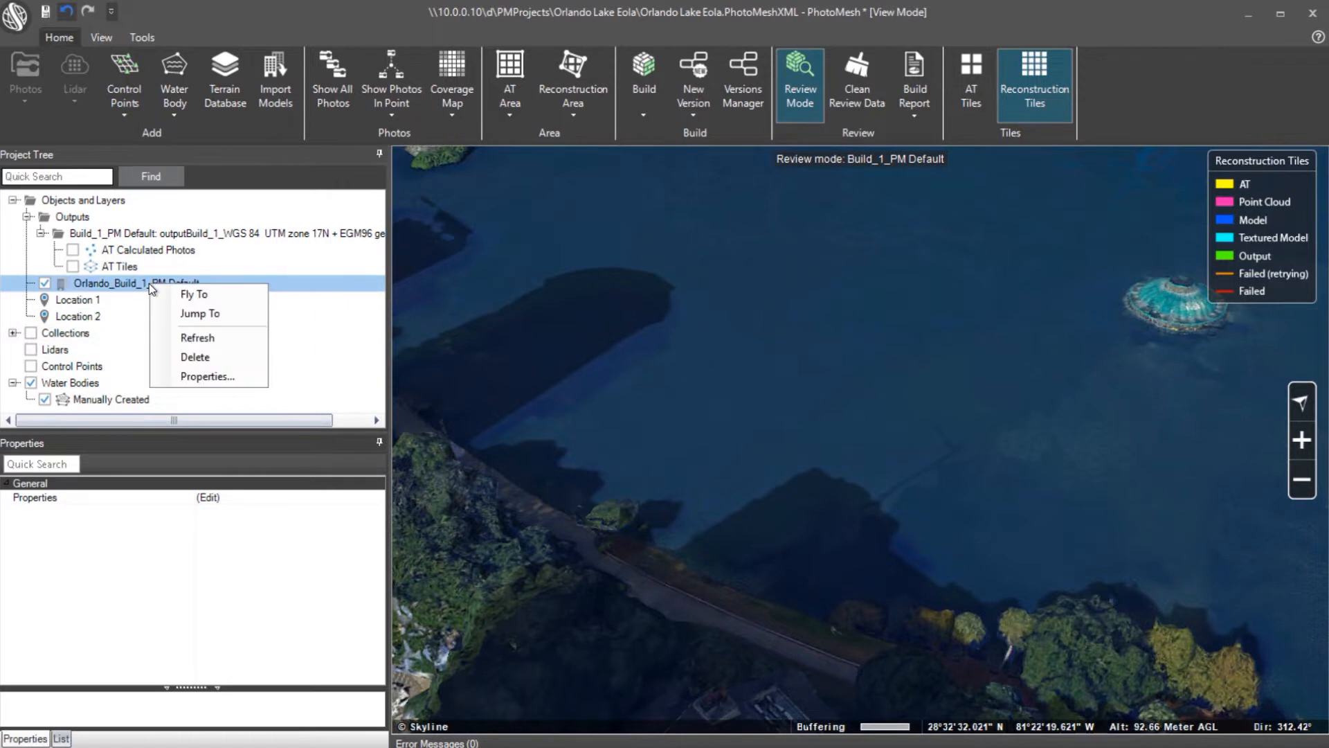
pyautogui.click(242, 376)
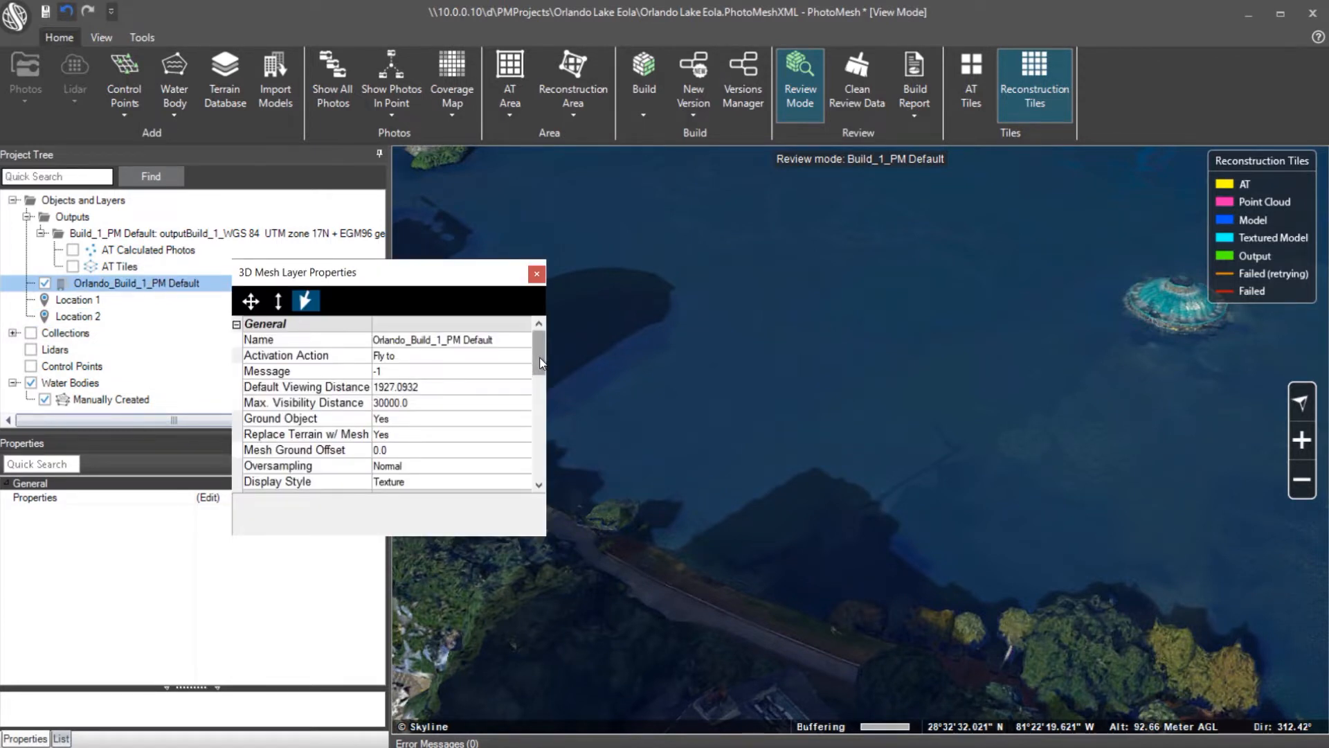
pyautogui.click(477, 482)
pyautogui.click(476, 483)
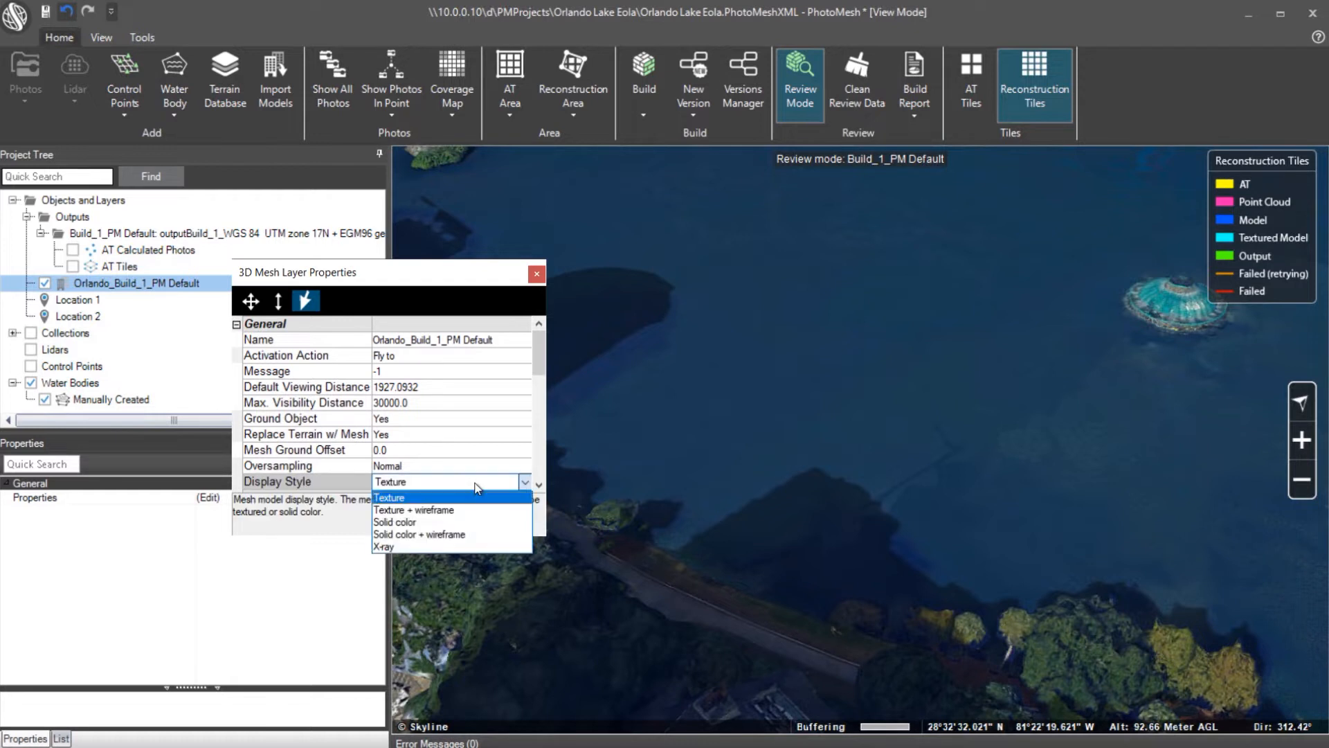
pyautogui.click(467, 522)
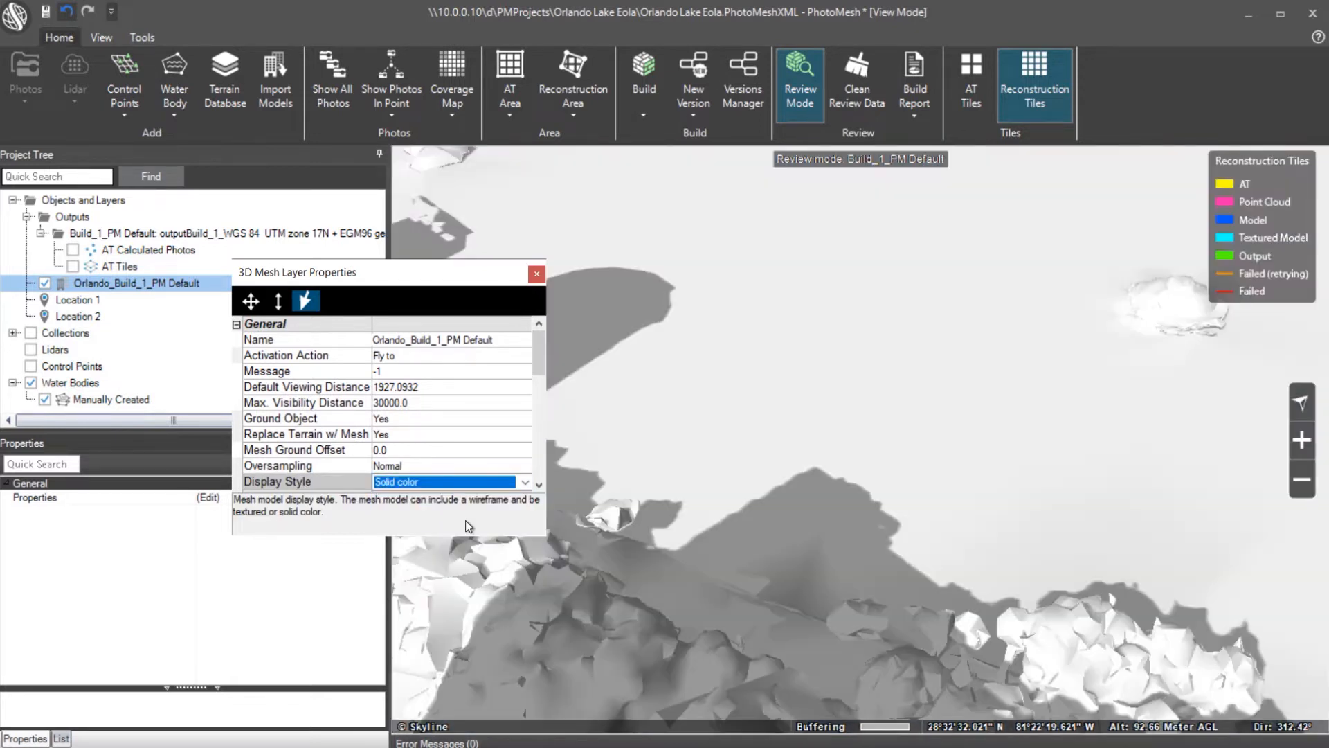
pyautogui.click(537, 275)
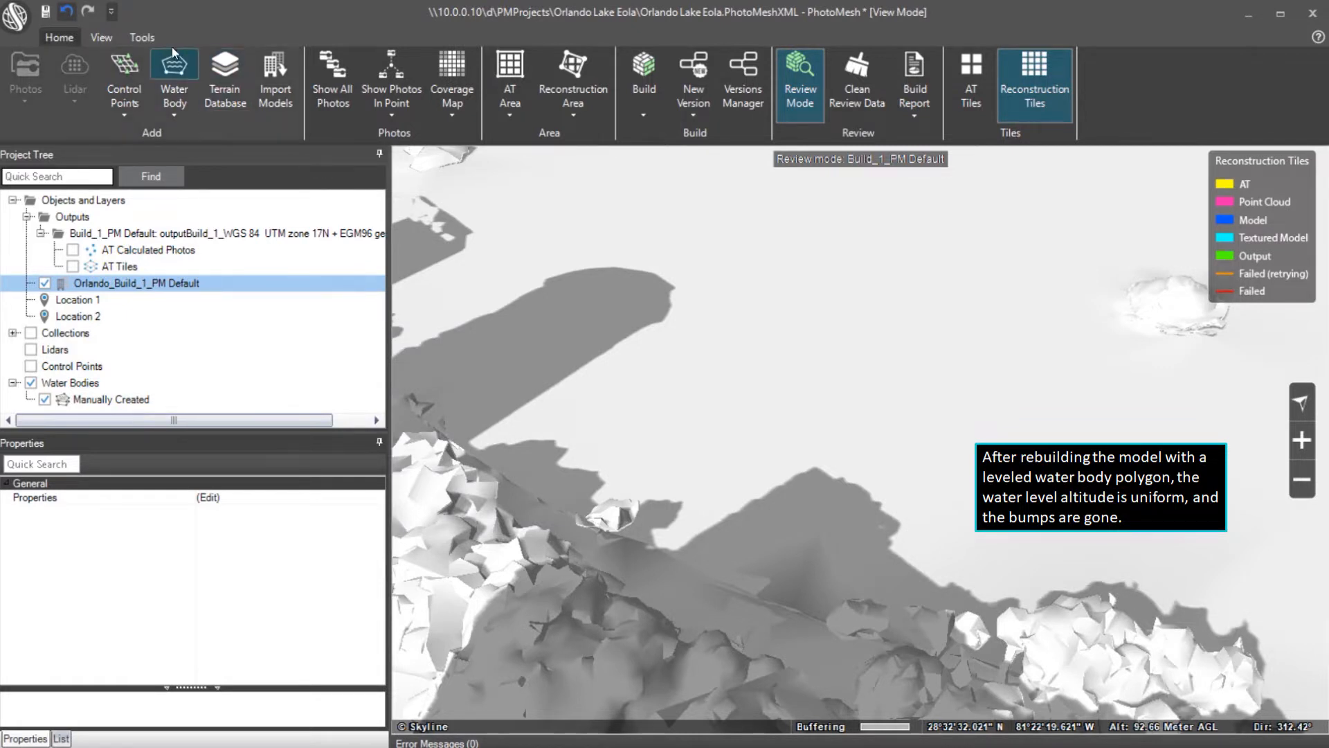
pyautogui.click(151, 36)
pyautogui.click(129, 70)
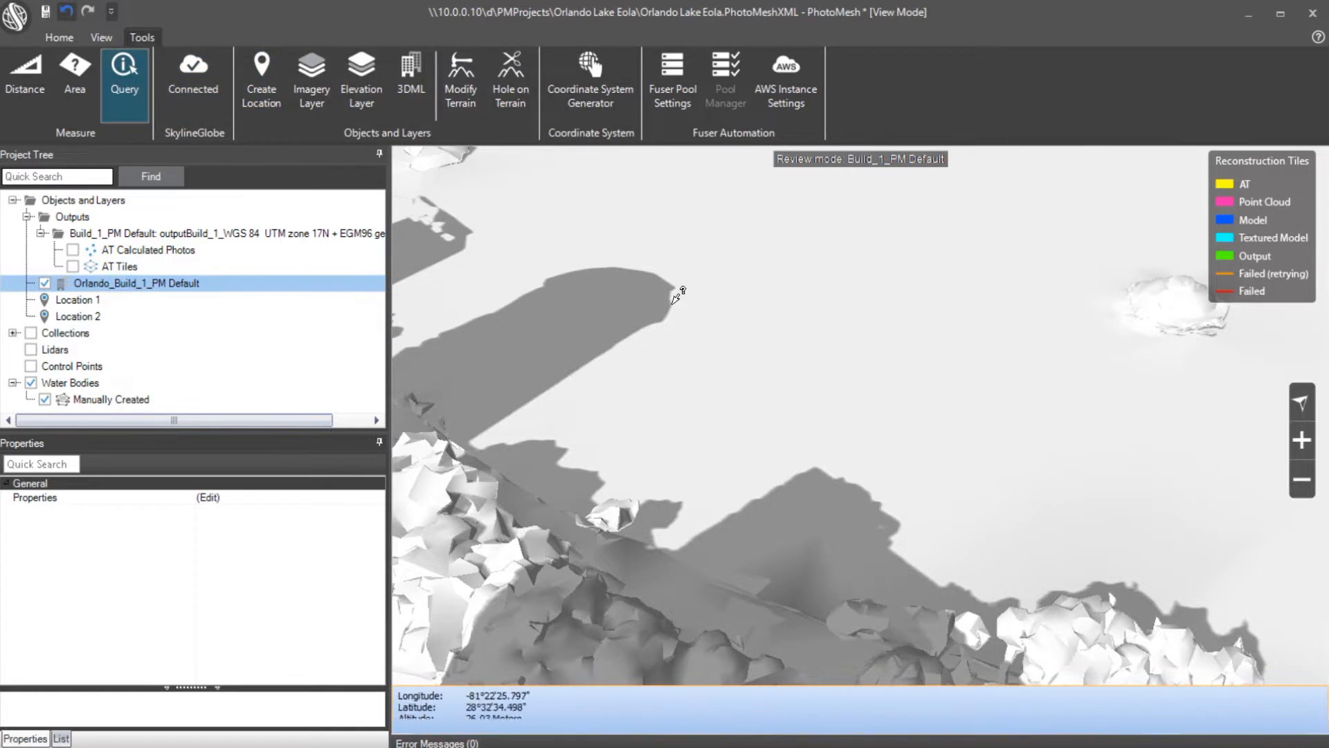
# Query two lake points, both reading 26.03 m altitude, then reopen the mesh layer properties
pyautogui.click(776, 331)
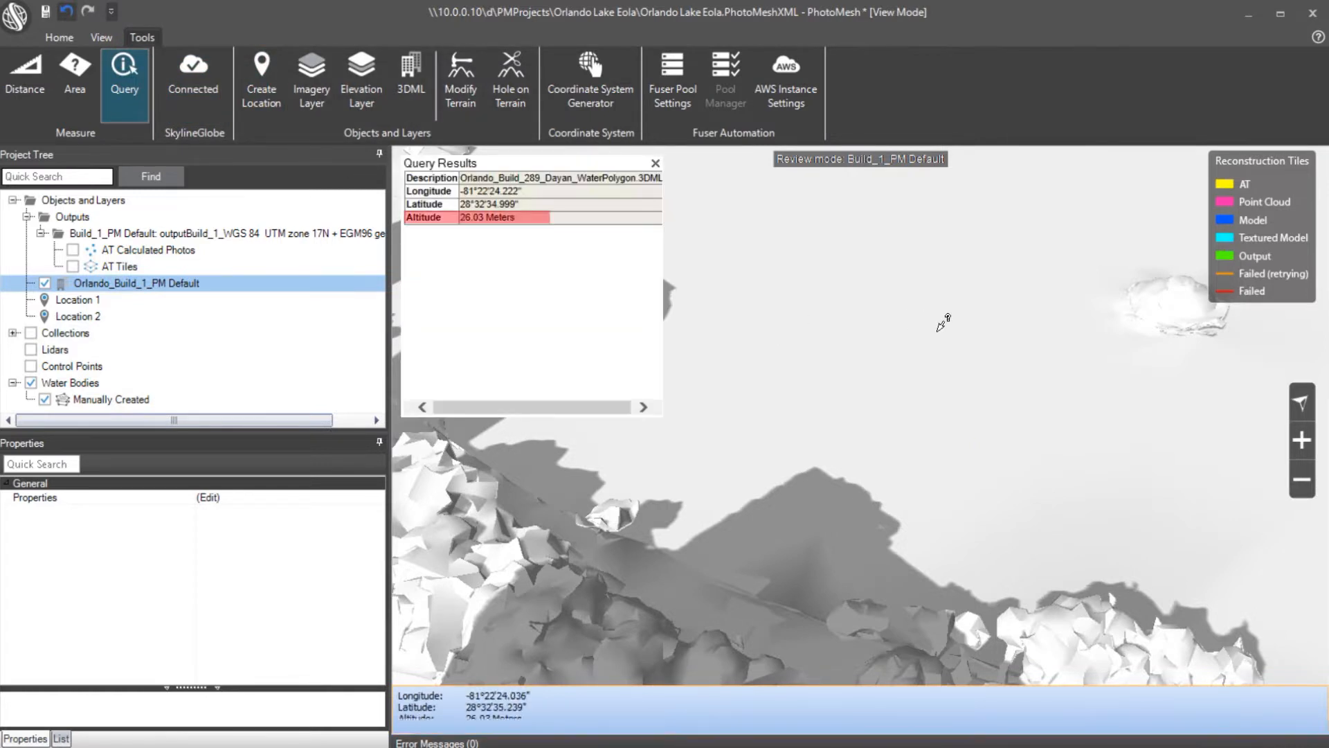
pyautogui.click(1018, 331)
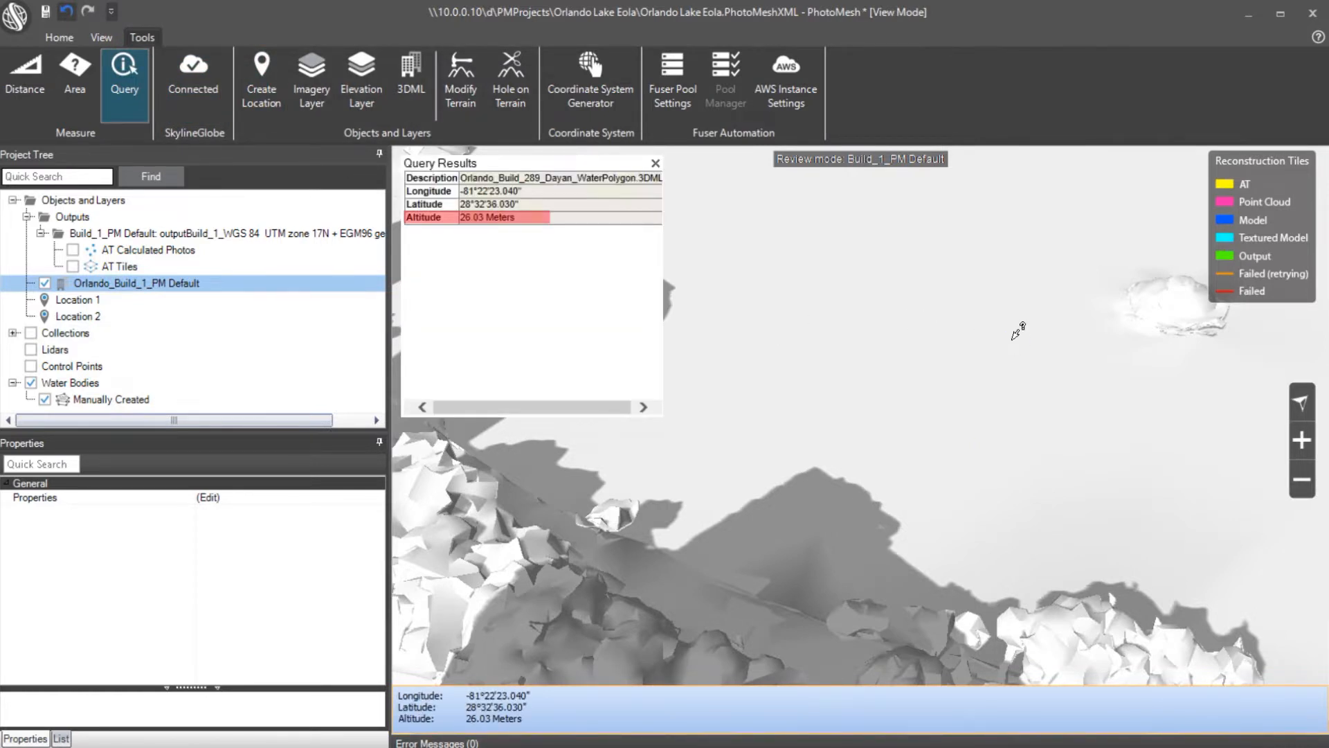
pyautogui.rightClick(1012, 339)
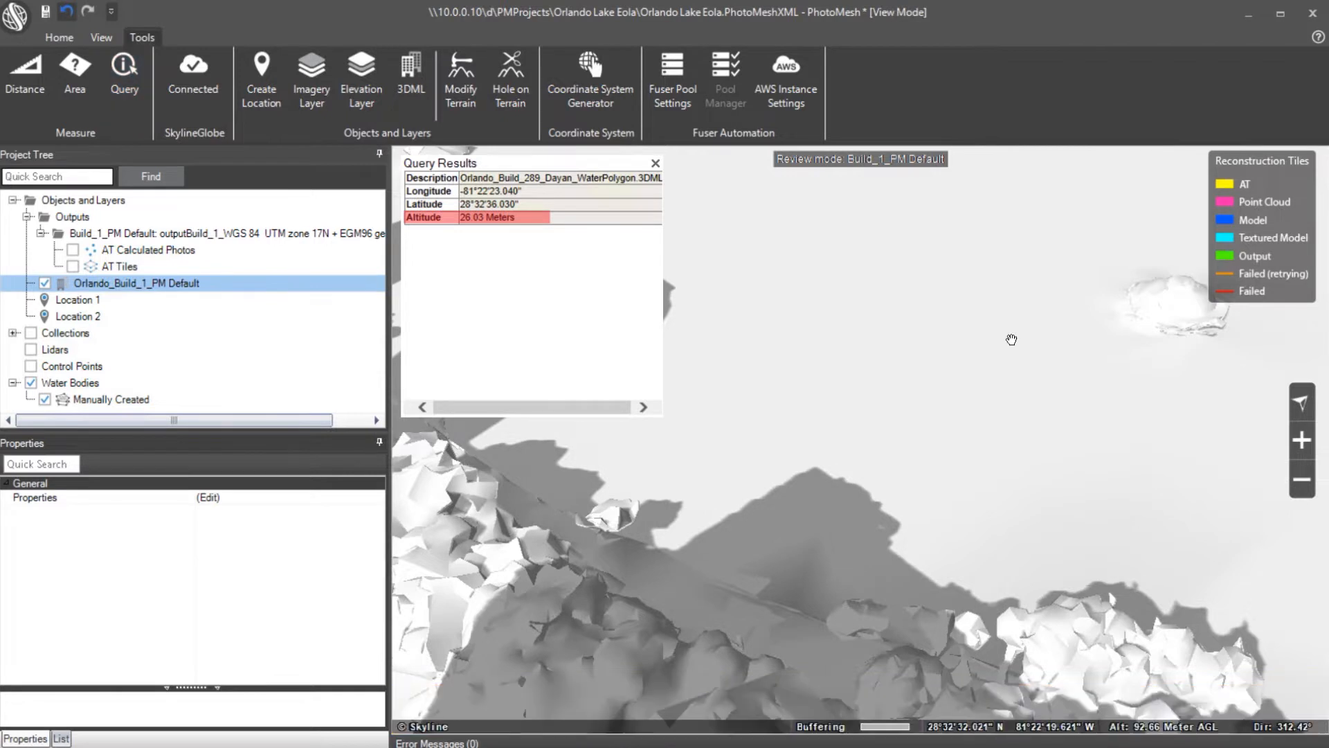
pyautogui.click(655, 164)
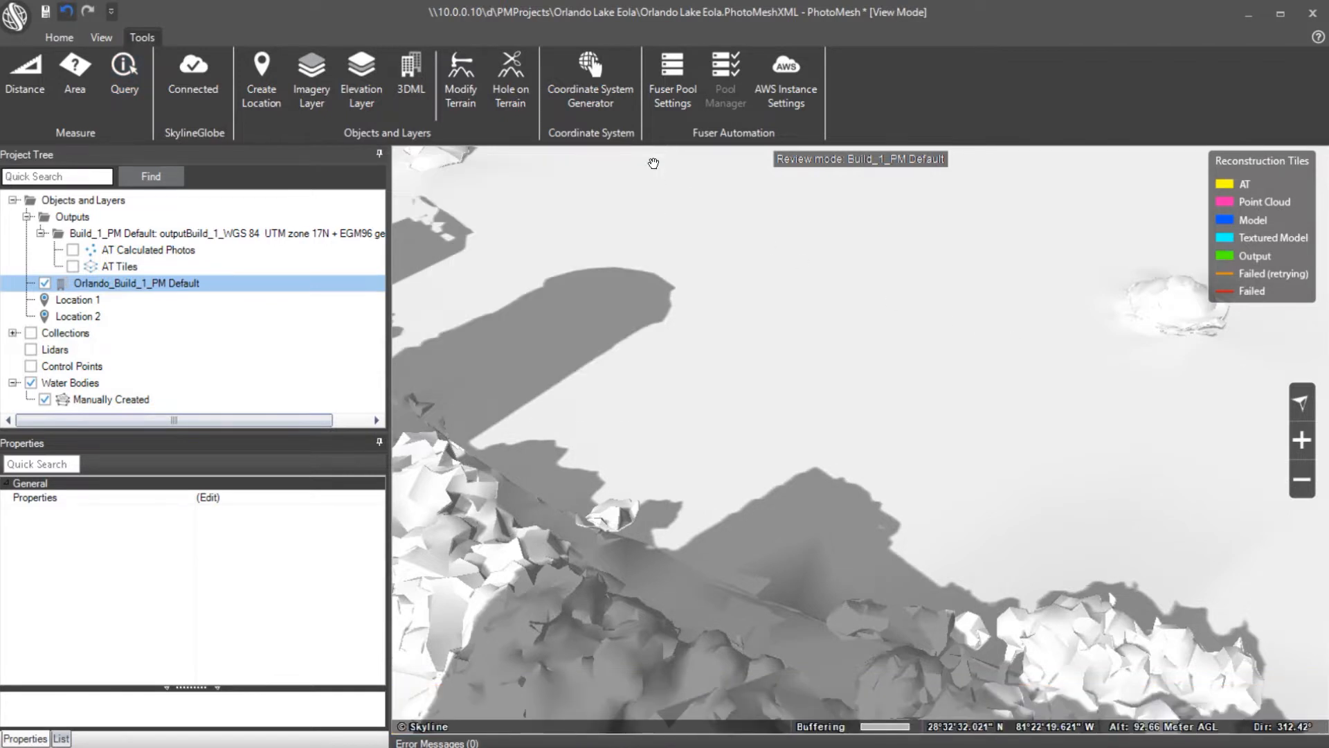
pyautogui.rightClick(160, 285)
pyautogui.click(225, 381)
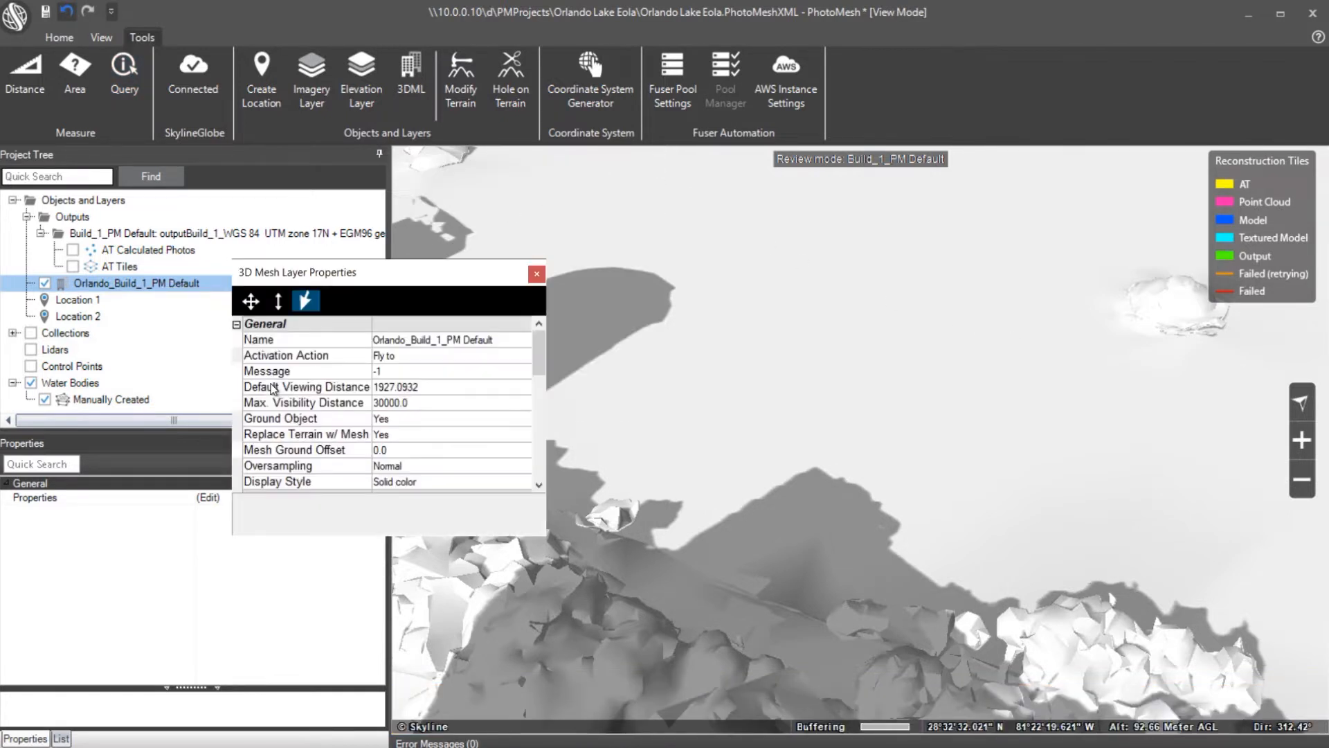
# Set the mesh layer's Display Style back to Texture
pyautogui.click(417, 478)
pyautogui.click(417, 479)
pyautogui.click(421, 502)
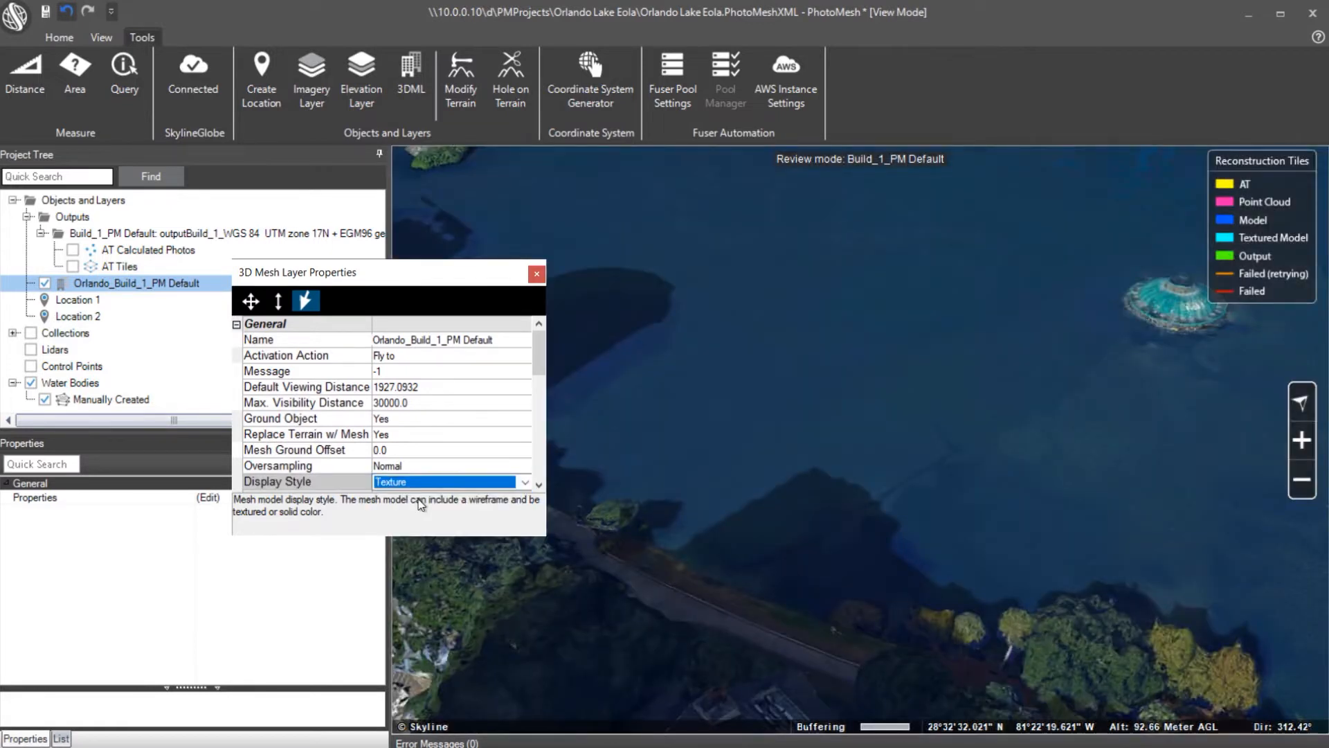
pyautogui.click(536, 274)
# Inspect the brick plaza, shore dock and small rocky island rising above the flat water
pyautogui.moveTo(1149, 556); pyautogui.dragTo(798, 445)
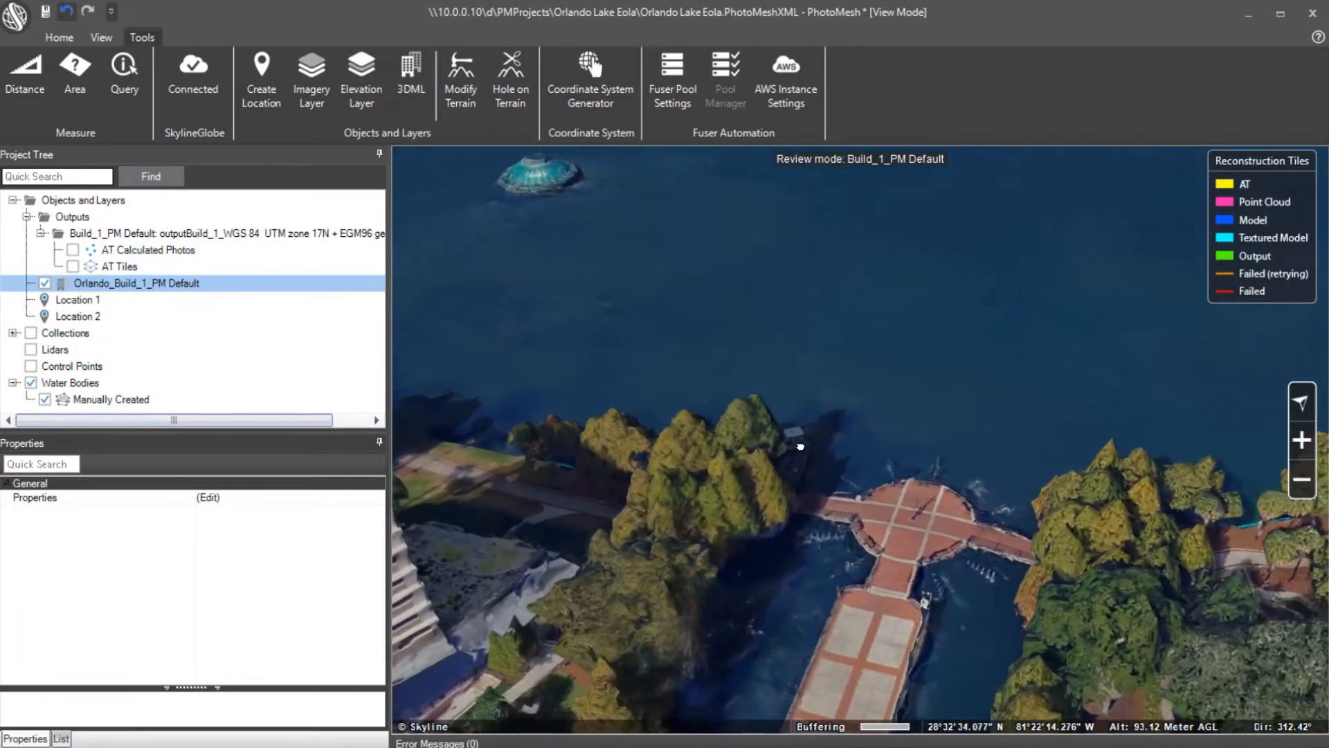
pyautogui.moveTo(885, 496); pyautogui.dragTo(980, 482, button='middle')
pyautogui.scroll(10, 918, 488)
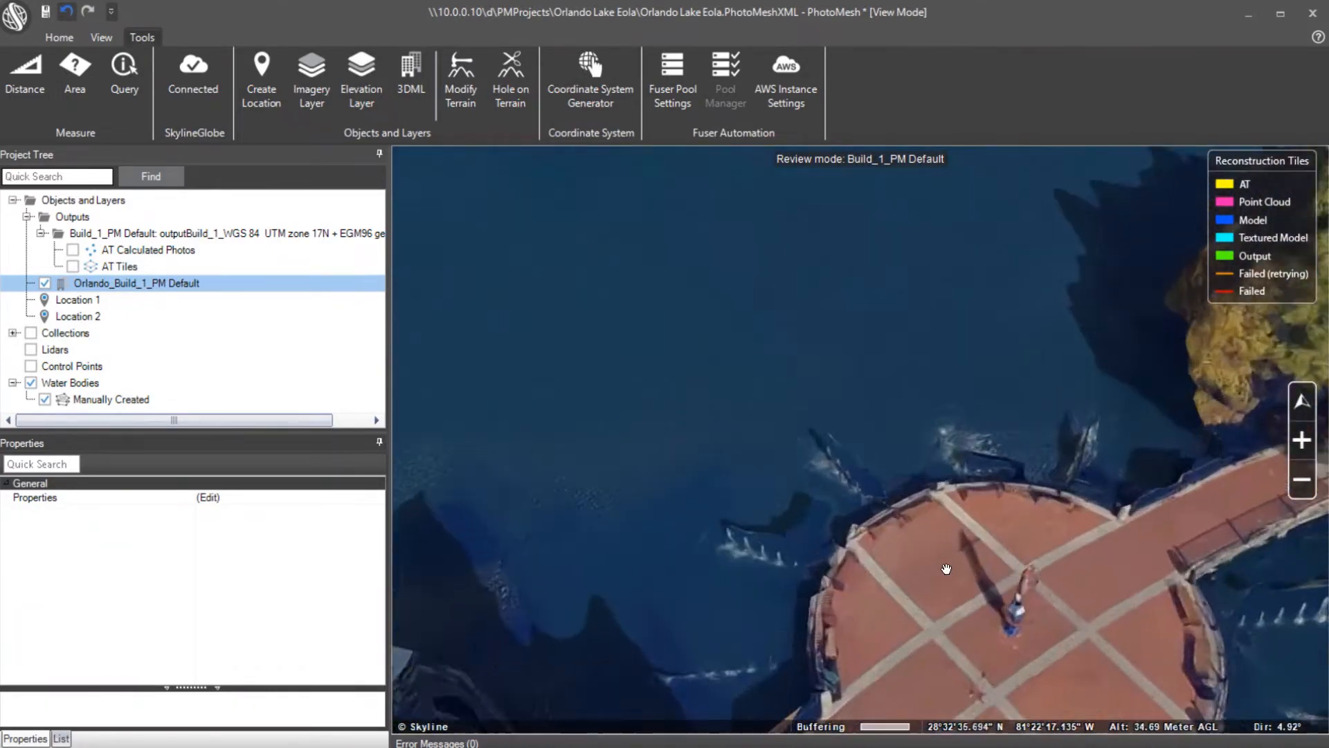
pyautogui.moveTo(846, 445); pyautogui.dragTo(933, 453, button='middle')
pyautogui.moveTo(783, 505); pyautogui.dragTo(965, 380)
pyautogui.moveTo(766, 441); pyautogui.dragTo(1072, 477)
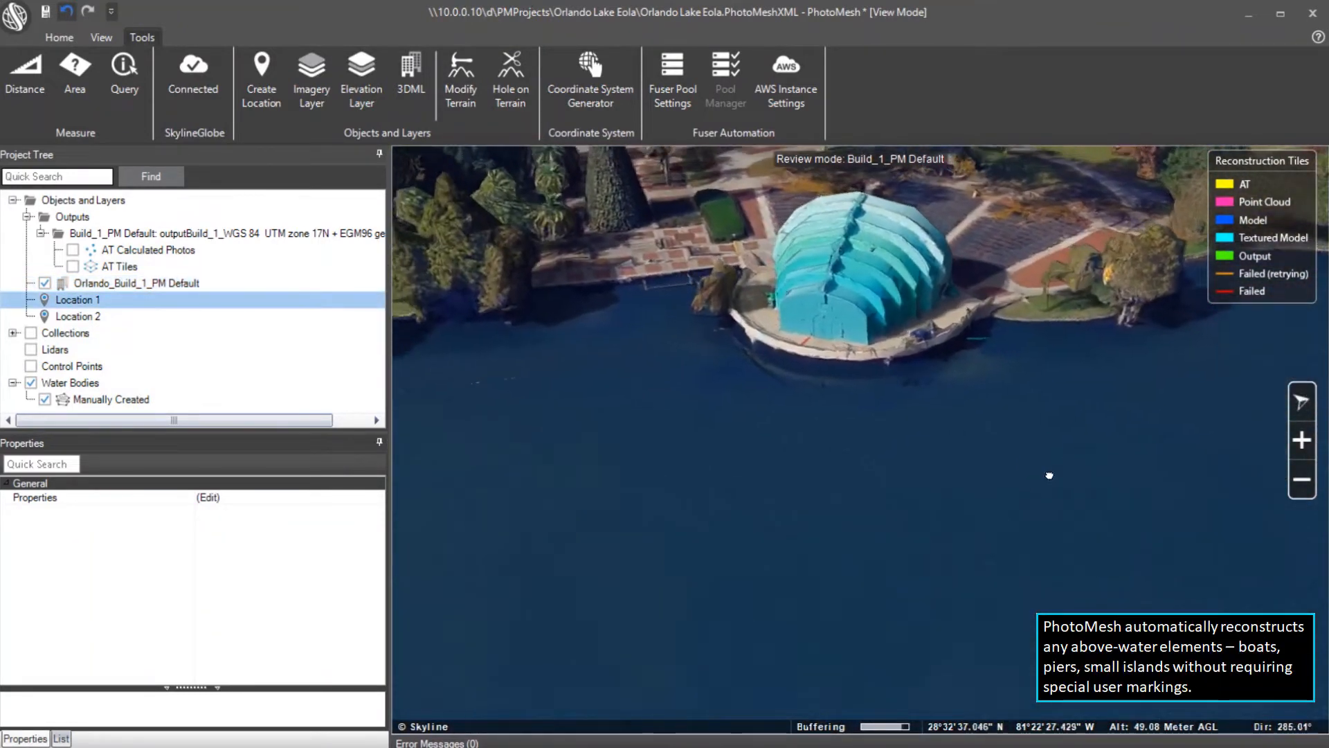
pyautogui.moveTo(467, 573); pyautogui.dragTo(1104, 432)
pyautogui.moveTo(527, 652); pyautogui.dragTo(861, 379)
pyautogui.moveTo(701, 565); pyautogui.dragTo(946, 496)
pyautogui.moveTo(988, 345); pyautogui.dragTo(905, 419)
pyautogui.scroll(3, 904, 427)
pyautogui.moveTo(917, 427)
pyautogui.mouseDown(button='middle')
pyautogui.moveTo(860, 472)
pyautogui.moveTo(1011, 454)
pyautogui.mouseUp(button='middle')
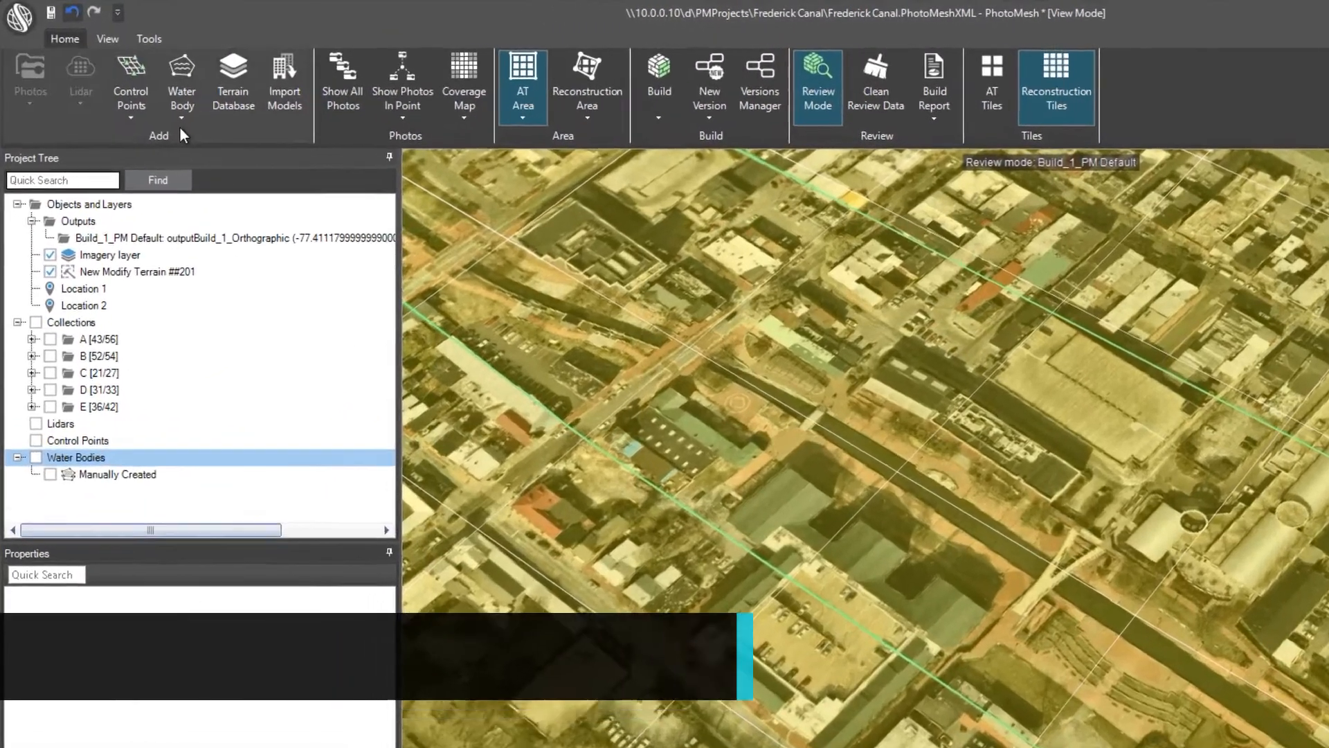
# Import Canal_polygon.shp as a new water body polygon layer along the Frederick Canal
pyautogui.click(179, 119)
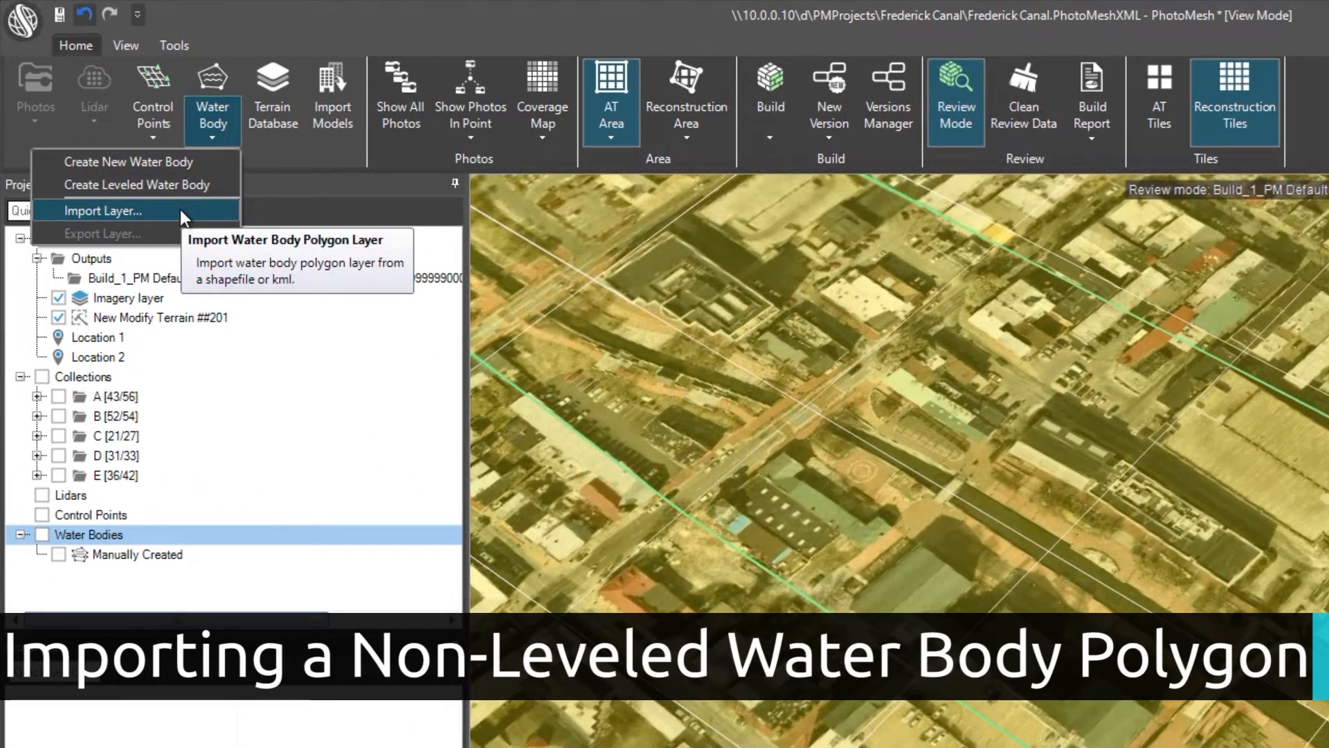
pyautogui.click(180, 209)
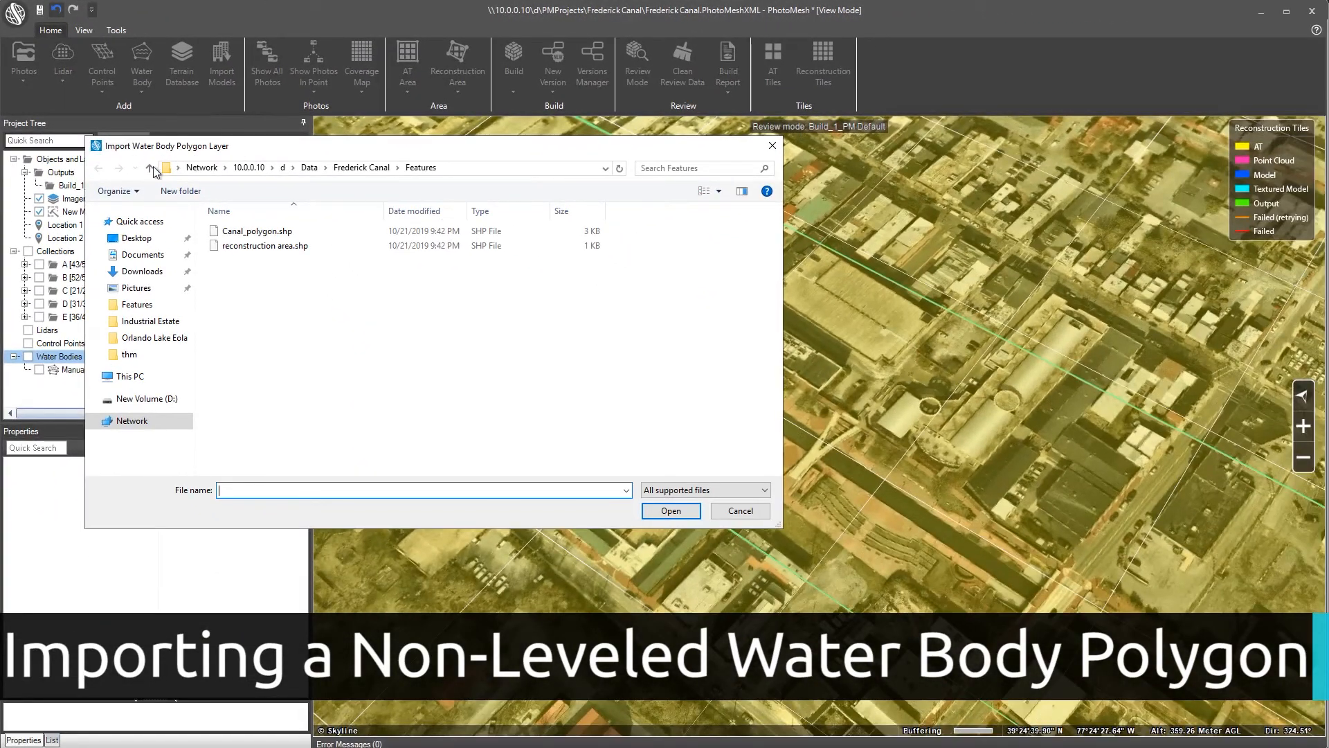
pyautogui.click(257, 232)
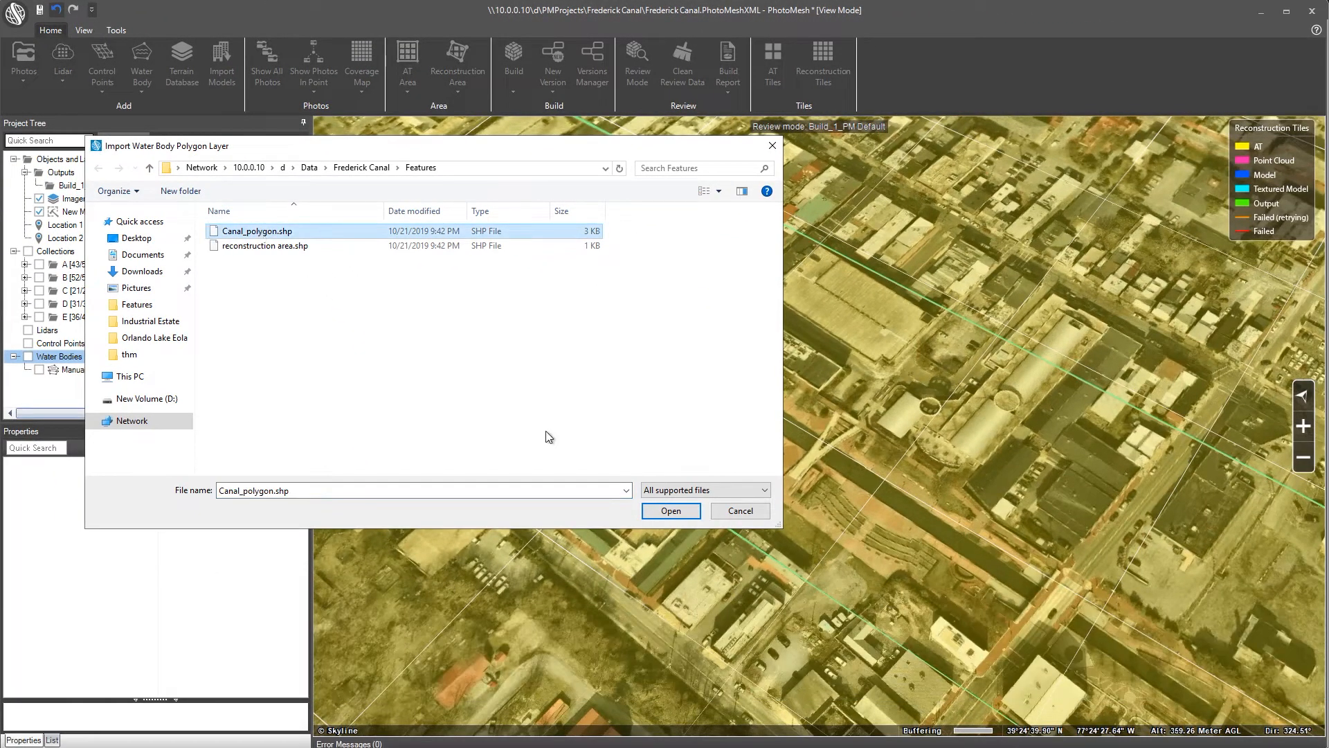
pyautogui.click(659, 508)
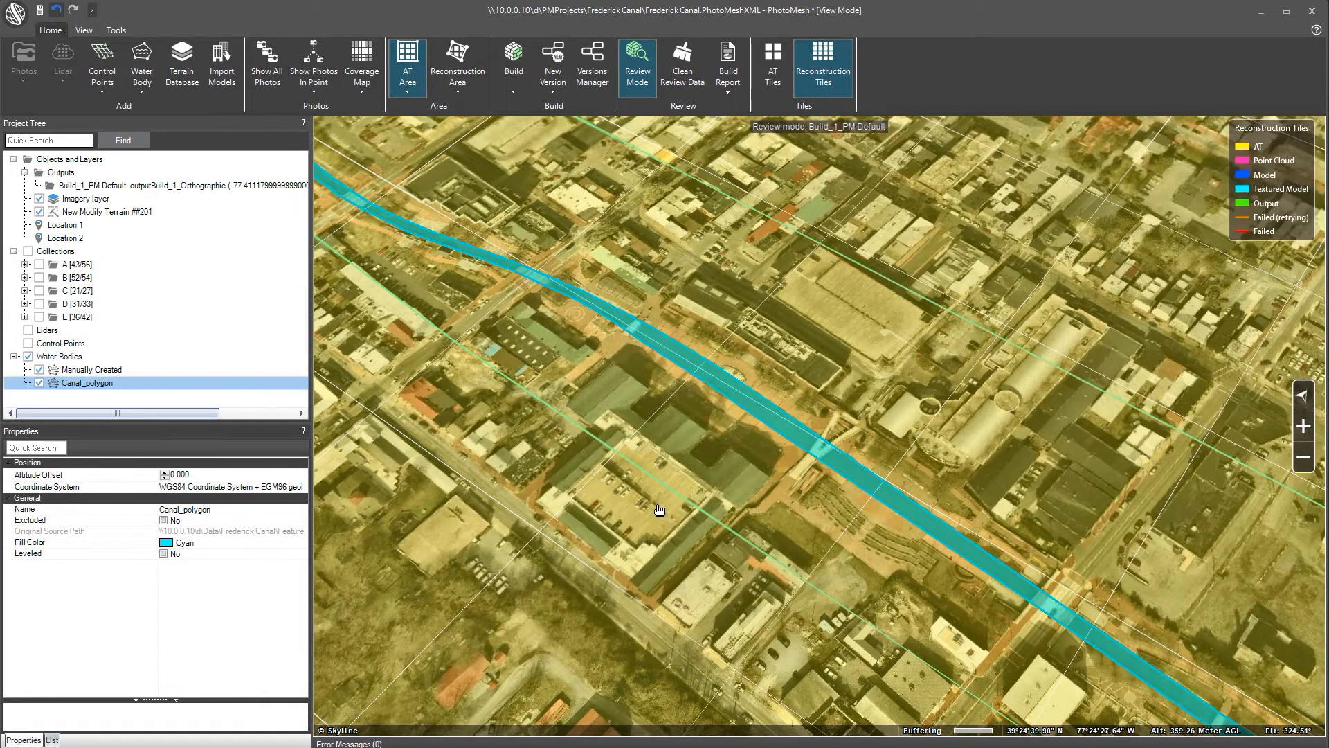
# Fly to Location 2 and list Canal_polygon's single unleveled polygon, averaging 84.045 elevation
pyautogui.click(78, 241)
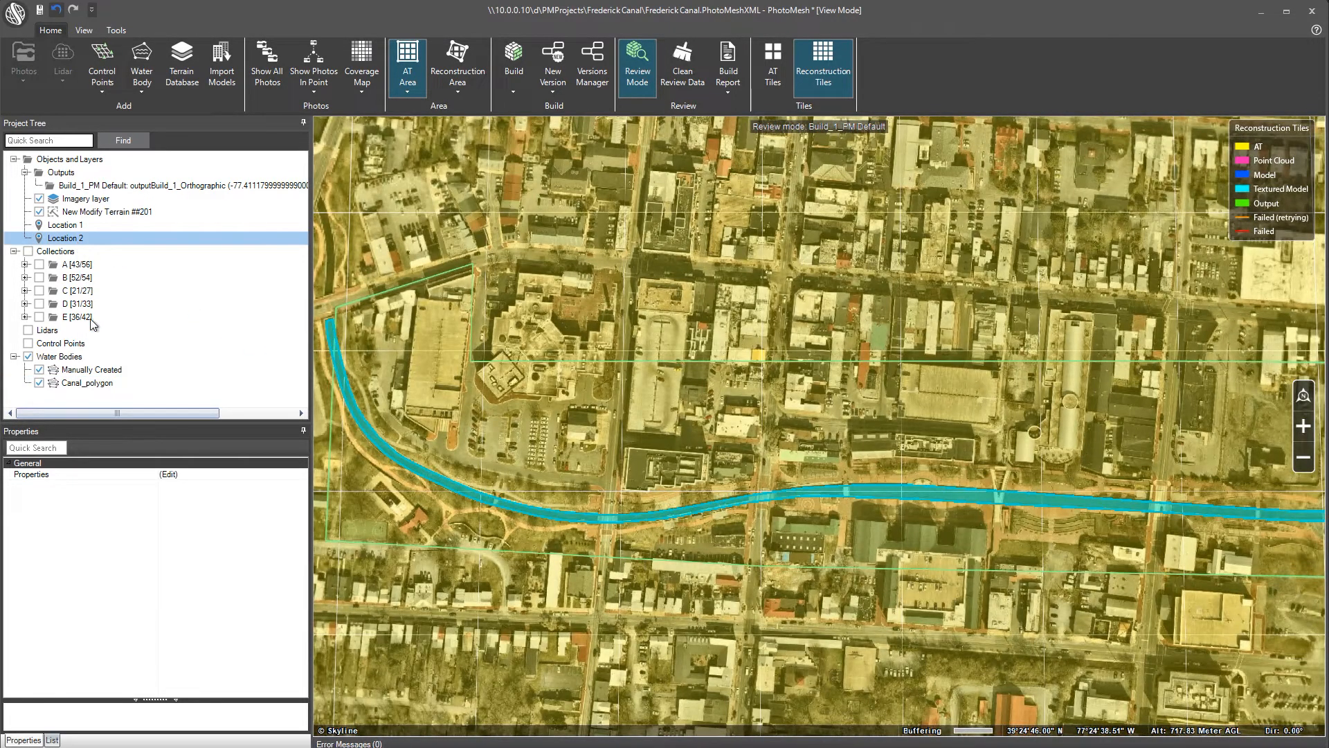
pyautogui.click(90, 385)
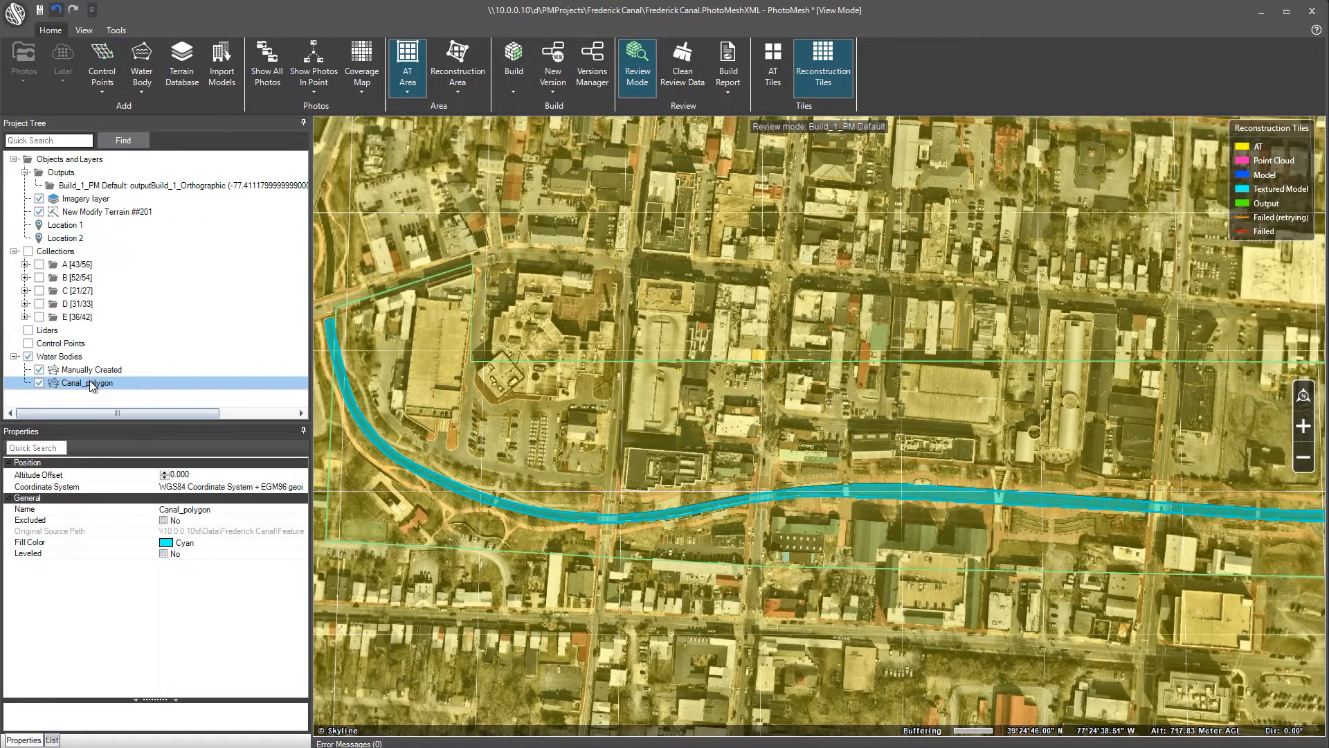
pyautogui.click(52, 740)
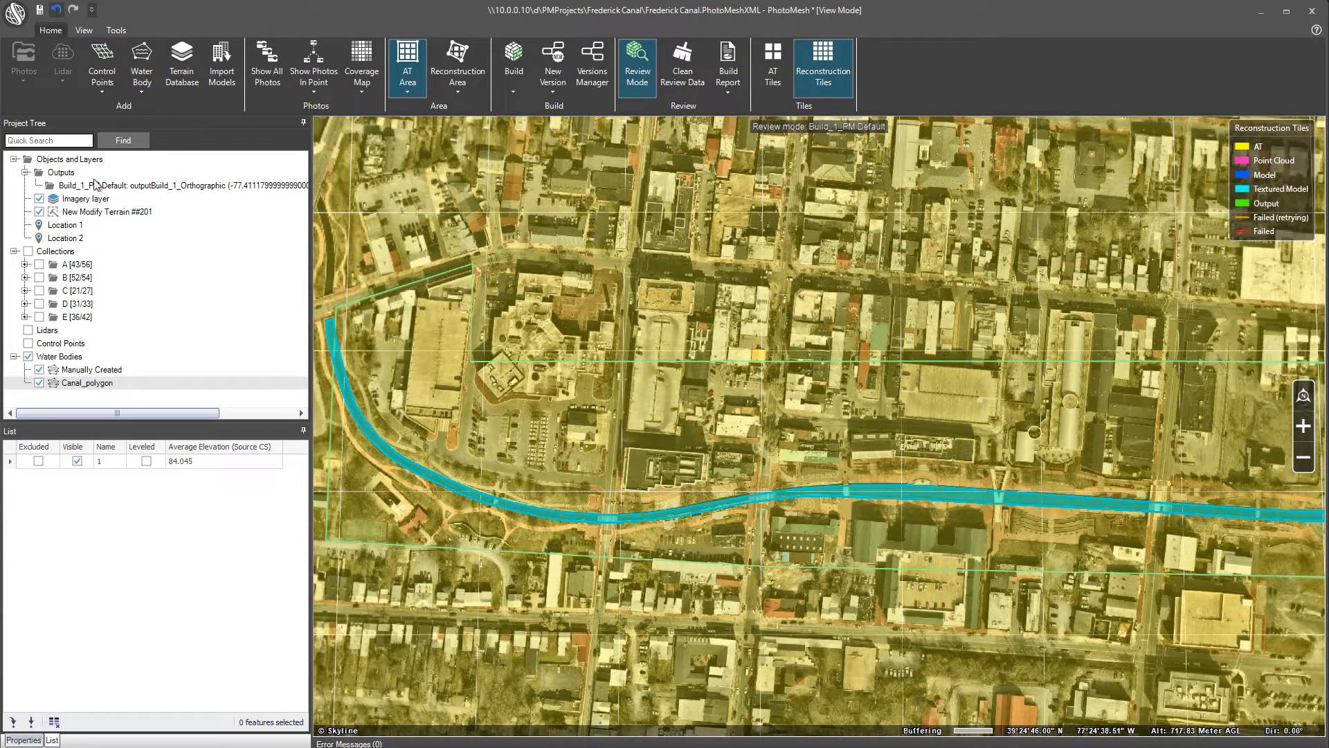
pyautogui.click(112, 31)
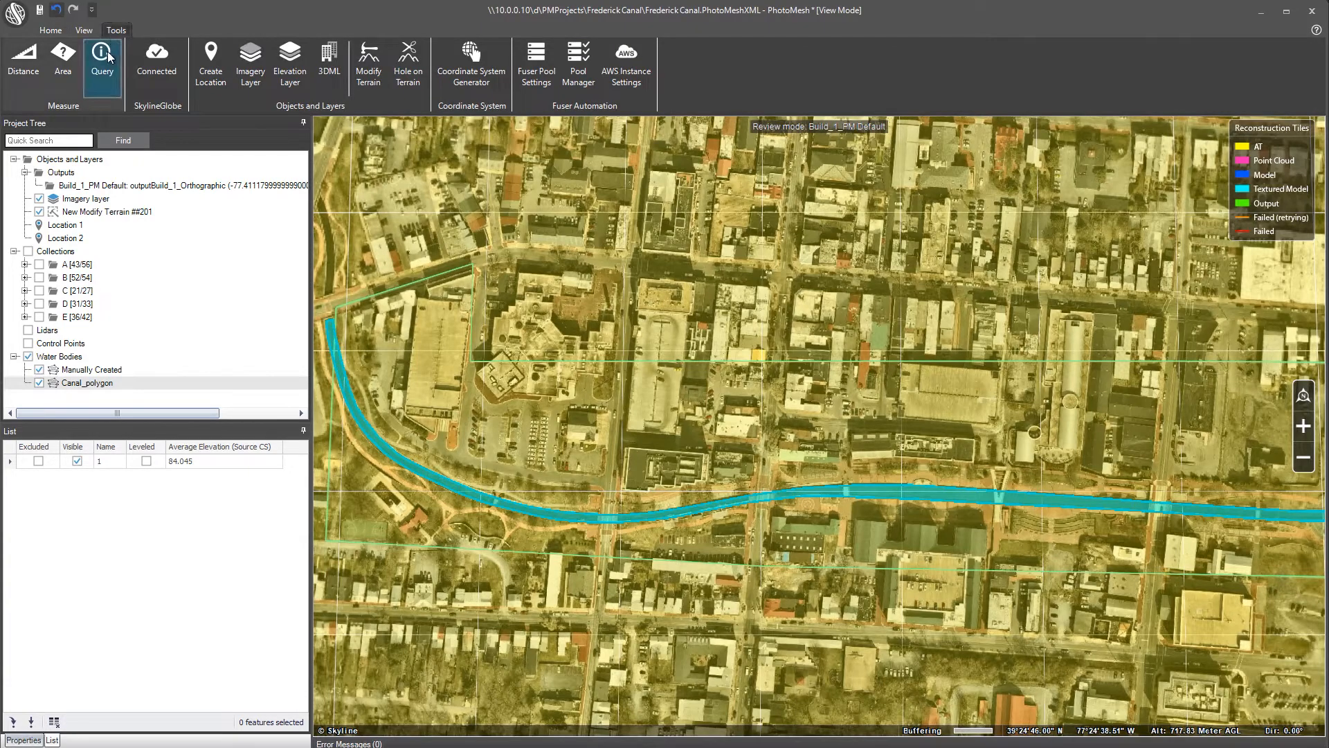
pyautogui.click(105, 72)
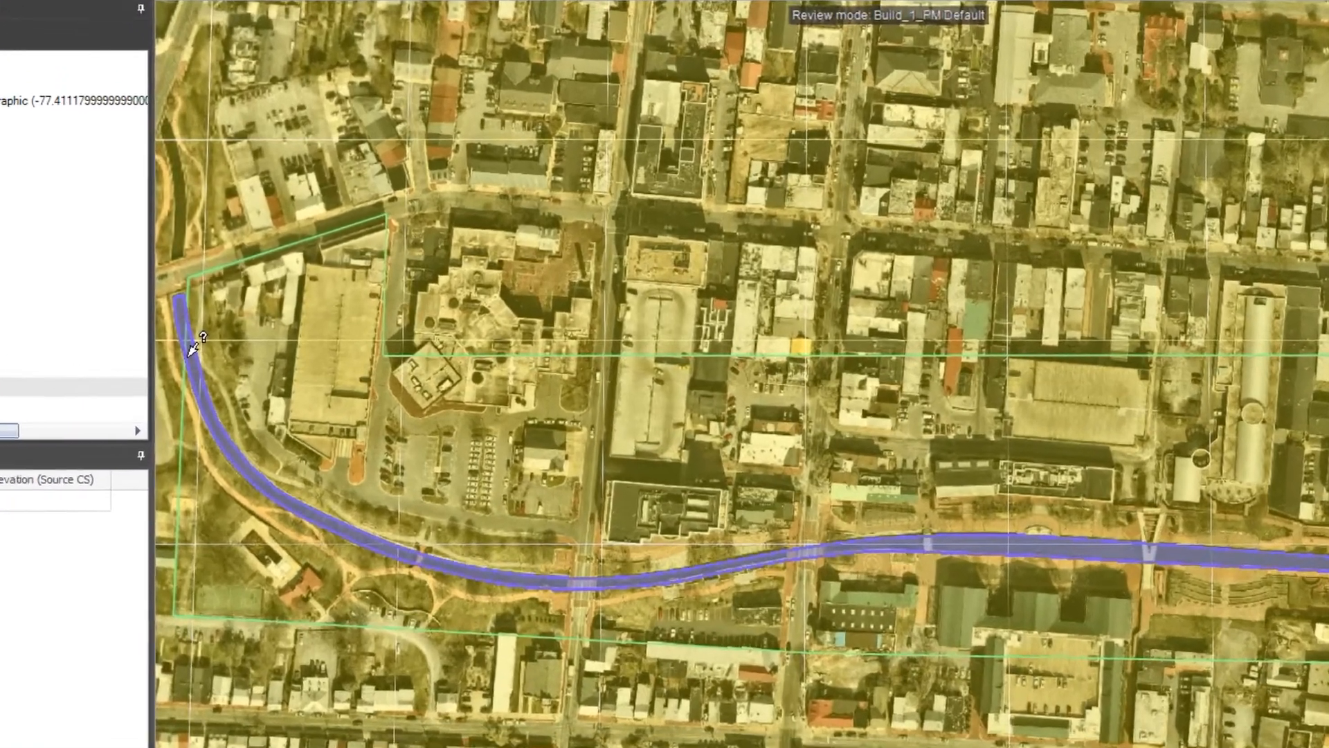
pyautogui.click(192, 350)
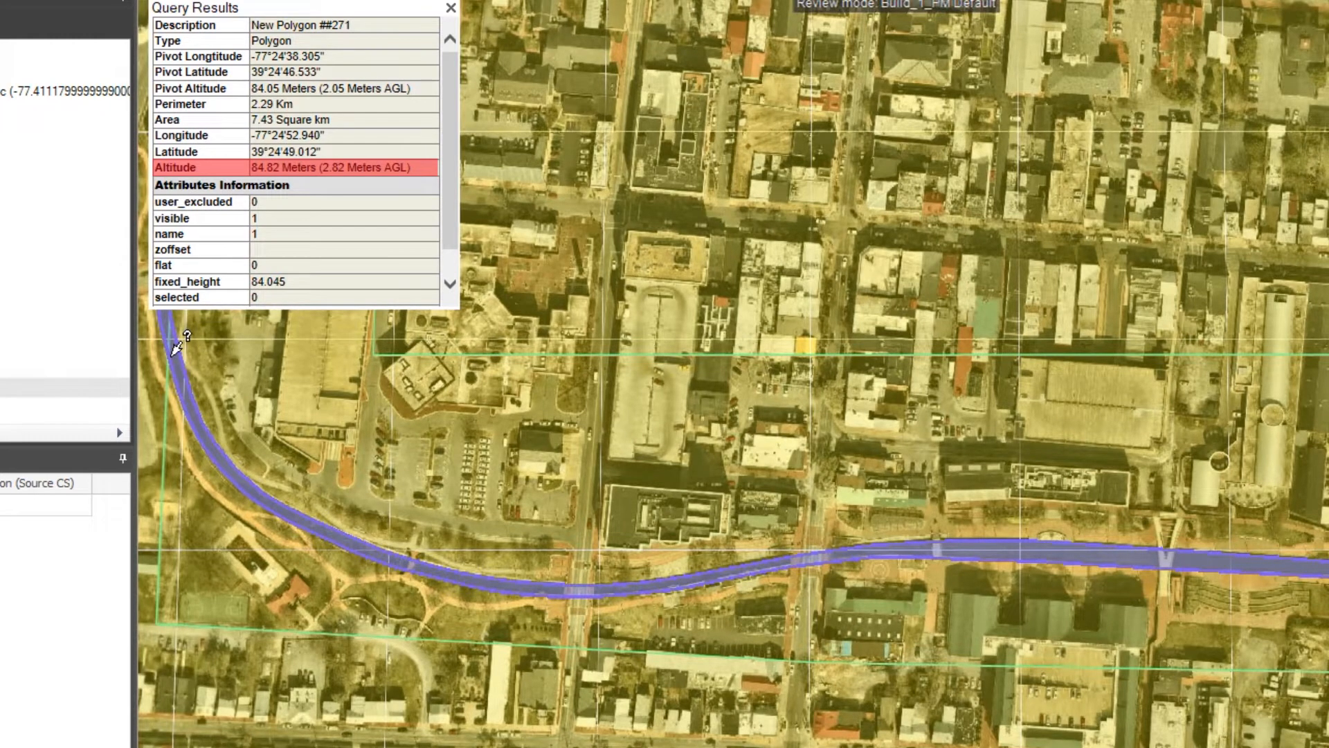
pyautogui.click(493, 578)
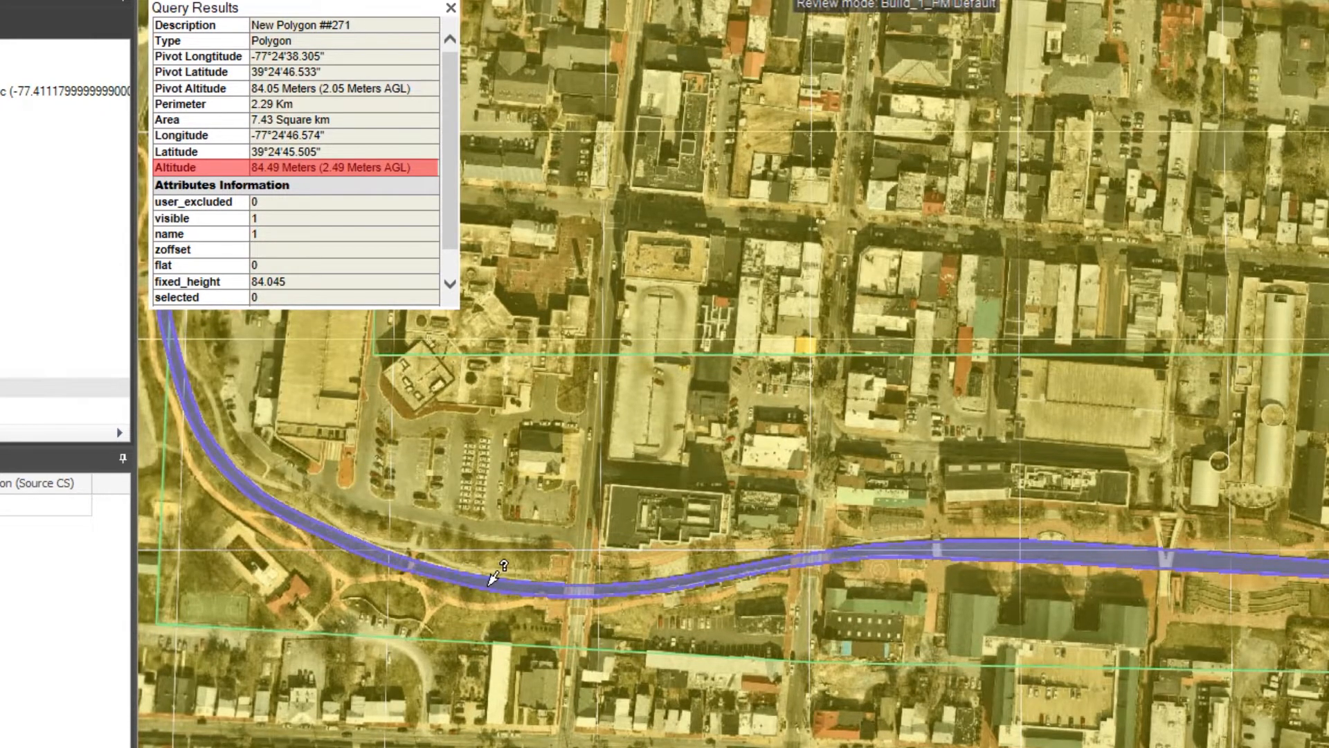
pyautogui.click(977, 548)
pyautogui.click(1184, 556)
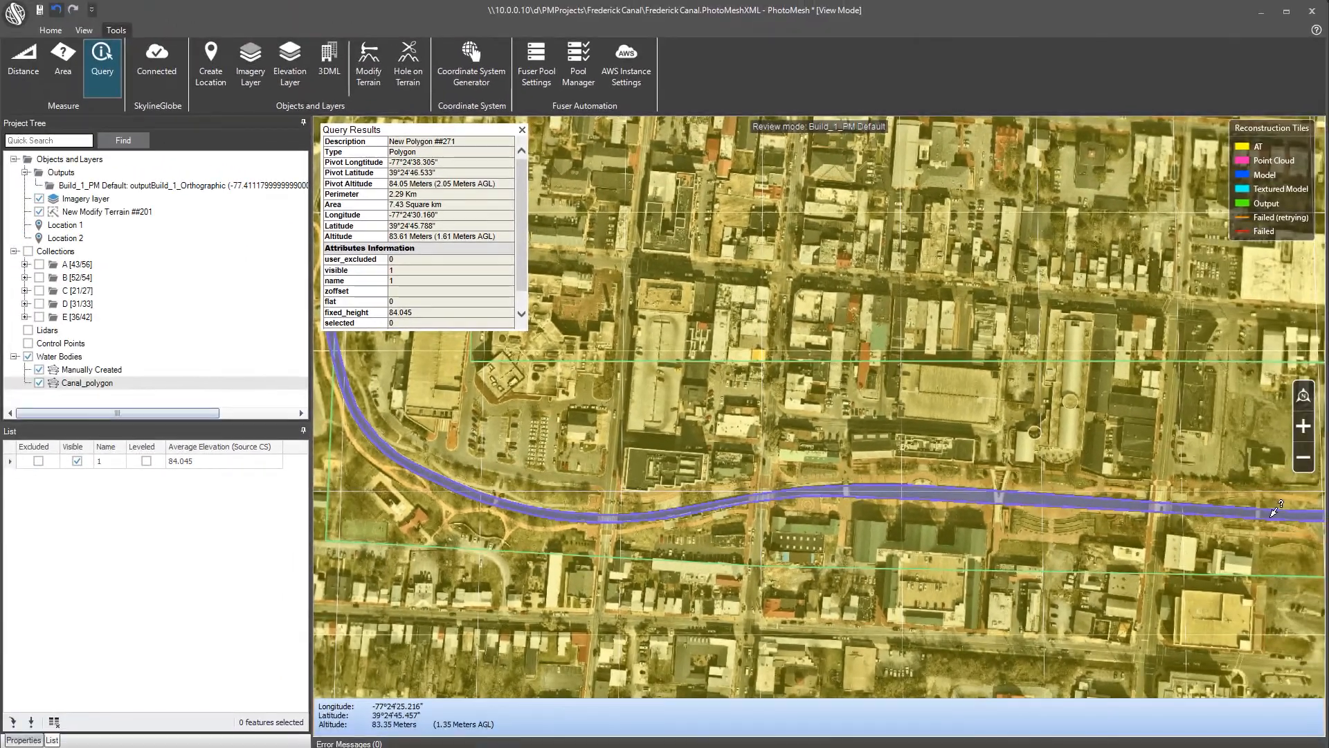
pyautogui.click(1274, 515)
pyautogui.click(523, 130)
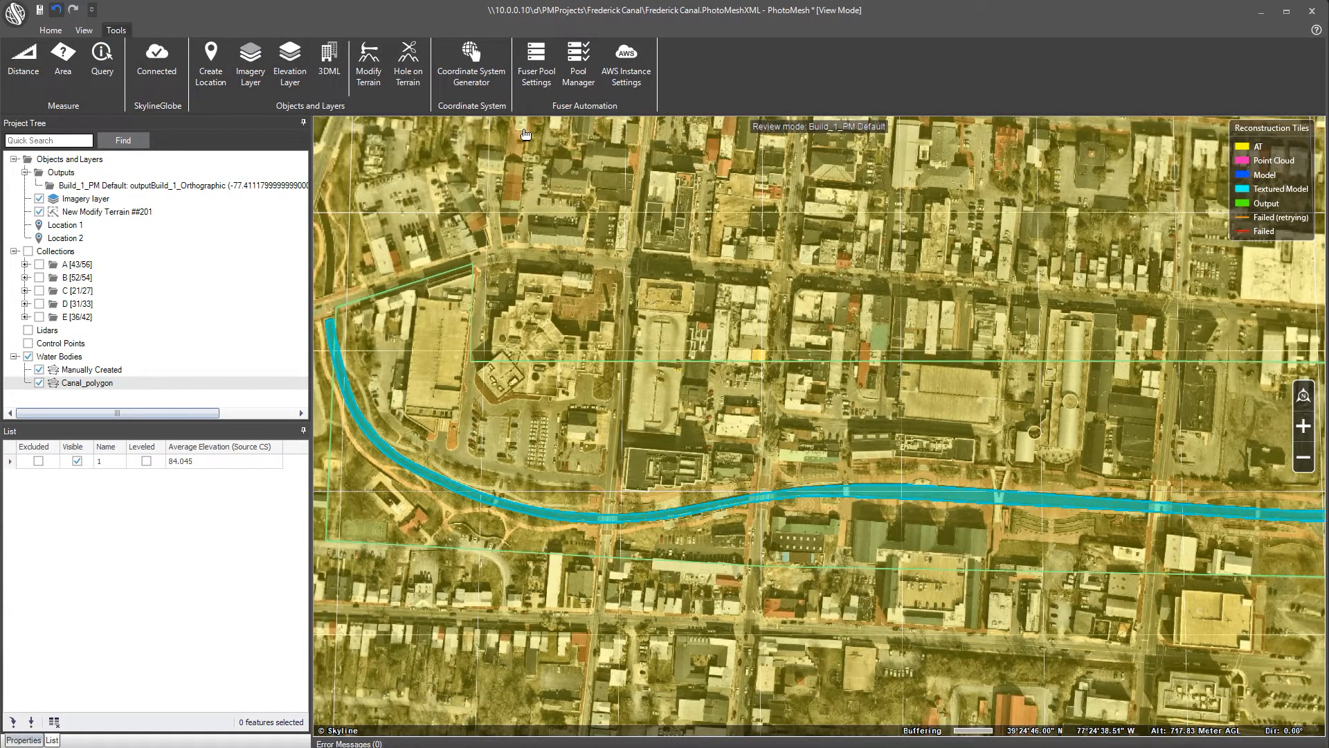
# Rebuild the project with the last build parameters and launch it from the Build Manager
pyautogui.click(51, 30)
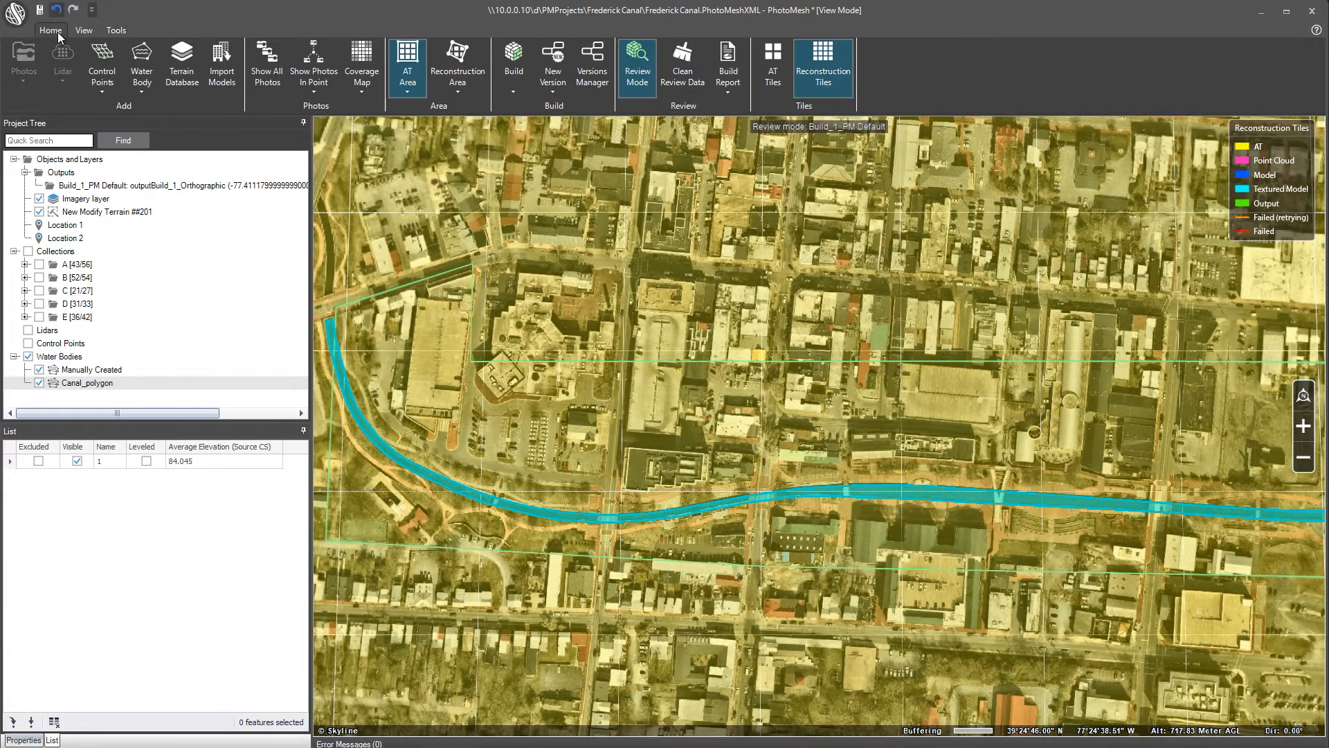
pyautogui.click(508, 89)
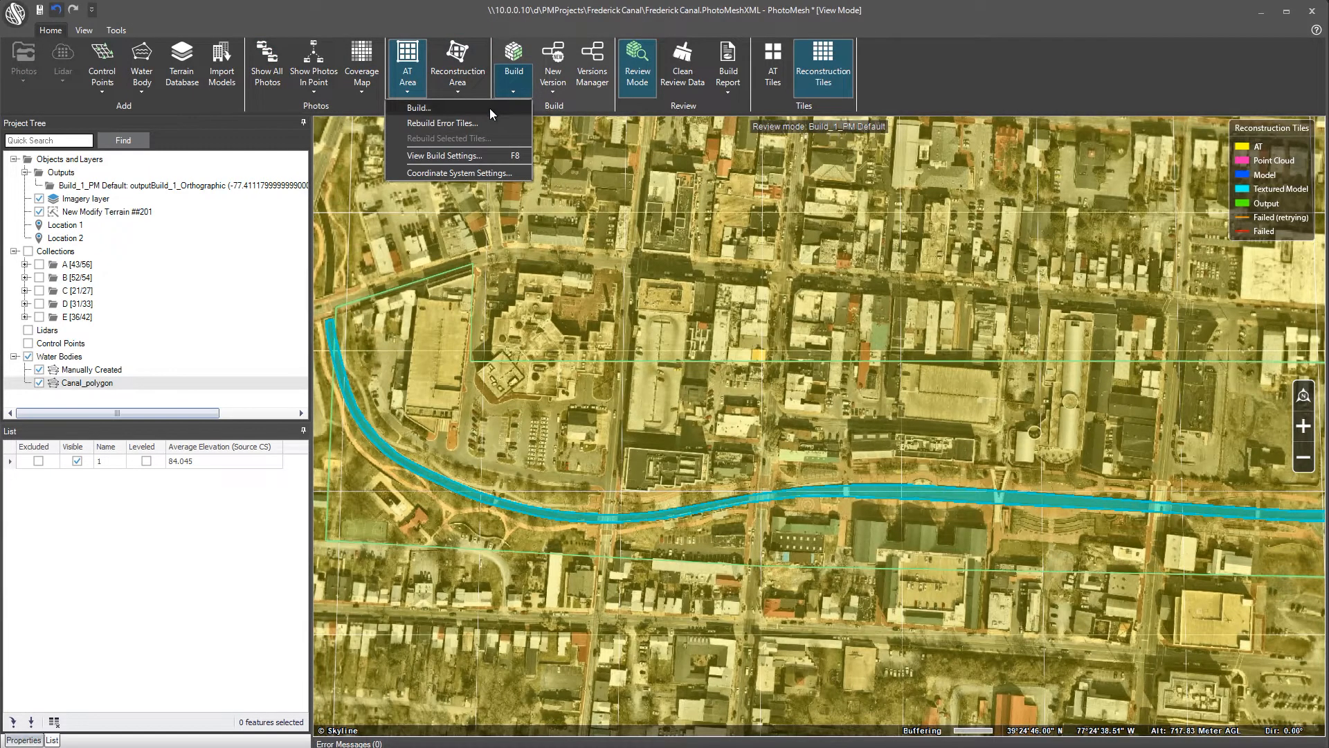
pyautogui.click(489, 108)
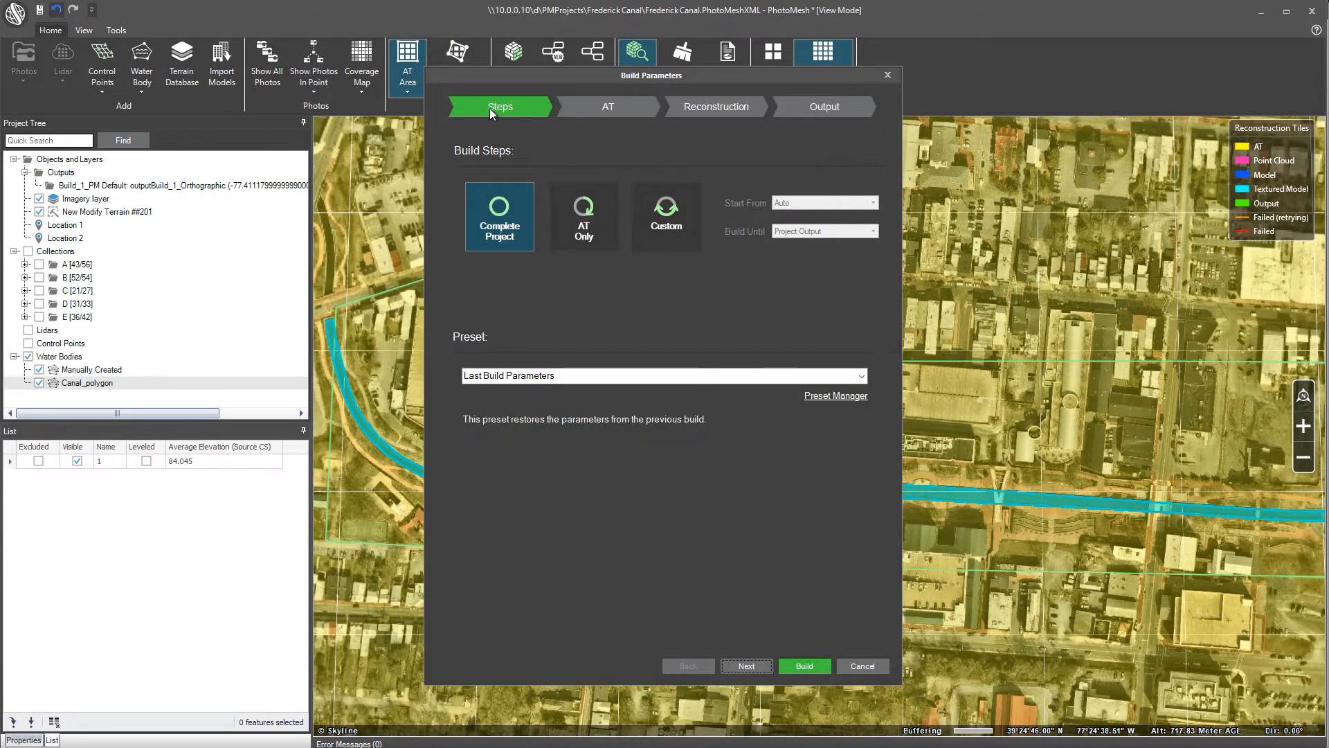
pyautogui.click(804, 661)
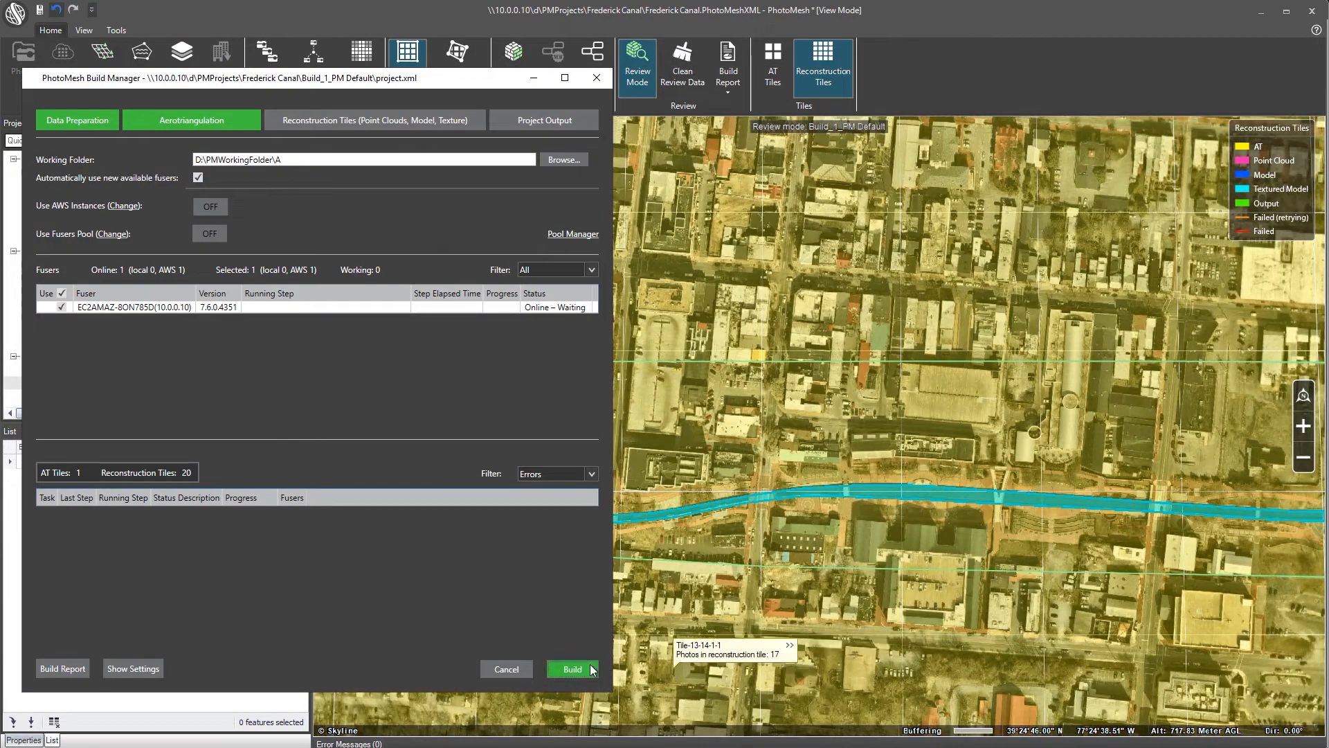
pyautogui.click(573, 669)
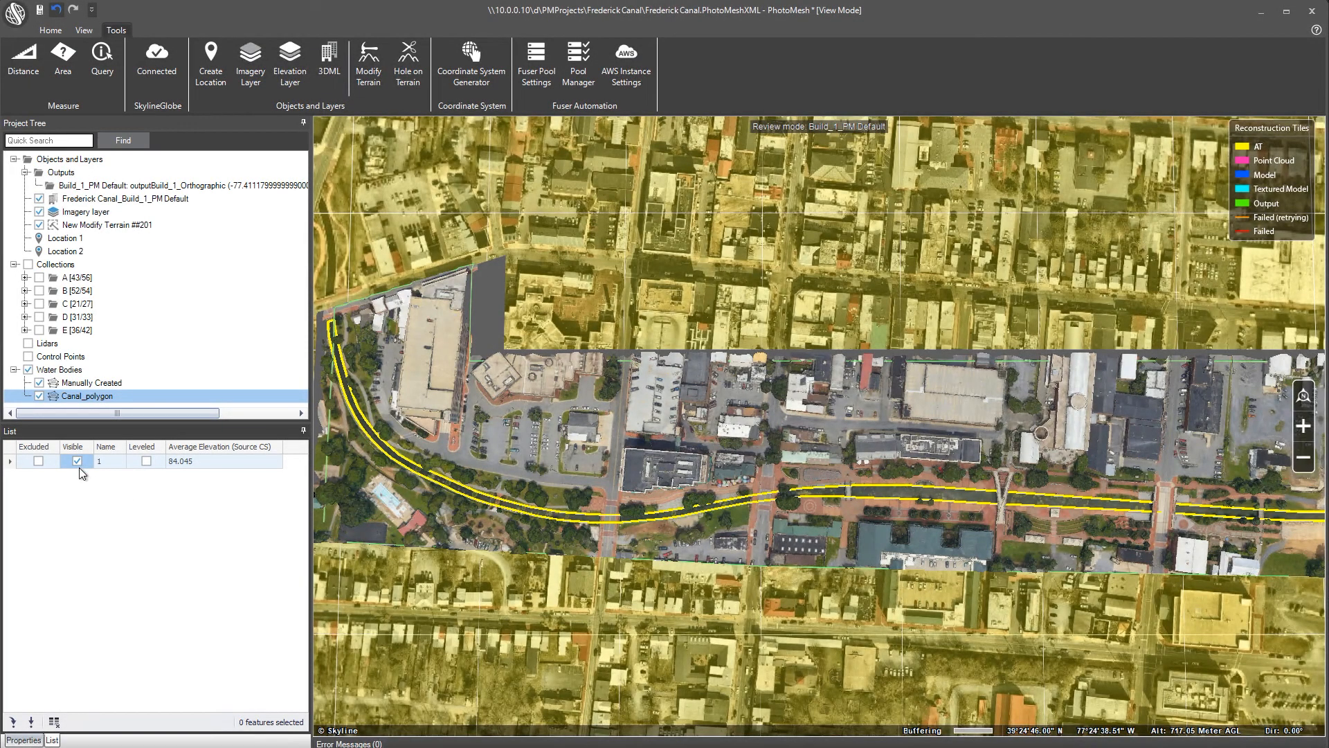
# Hide the canal polygon and query altitudes along the rebuilt canal, sloping 84.73 to 83.92 Meters
pyautogui.click(77, 461)
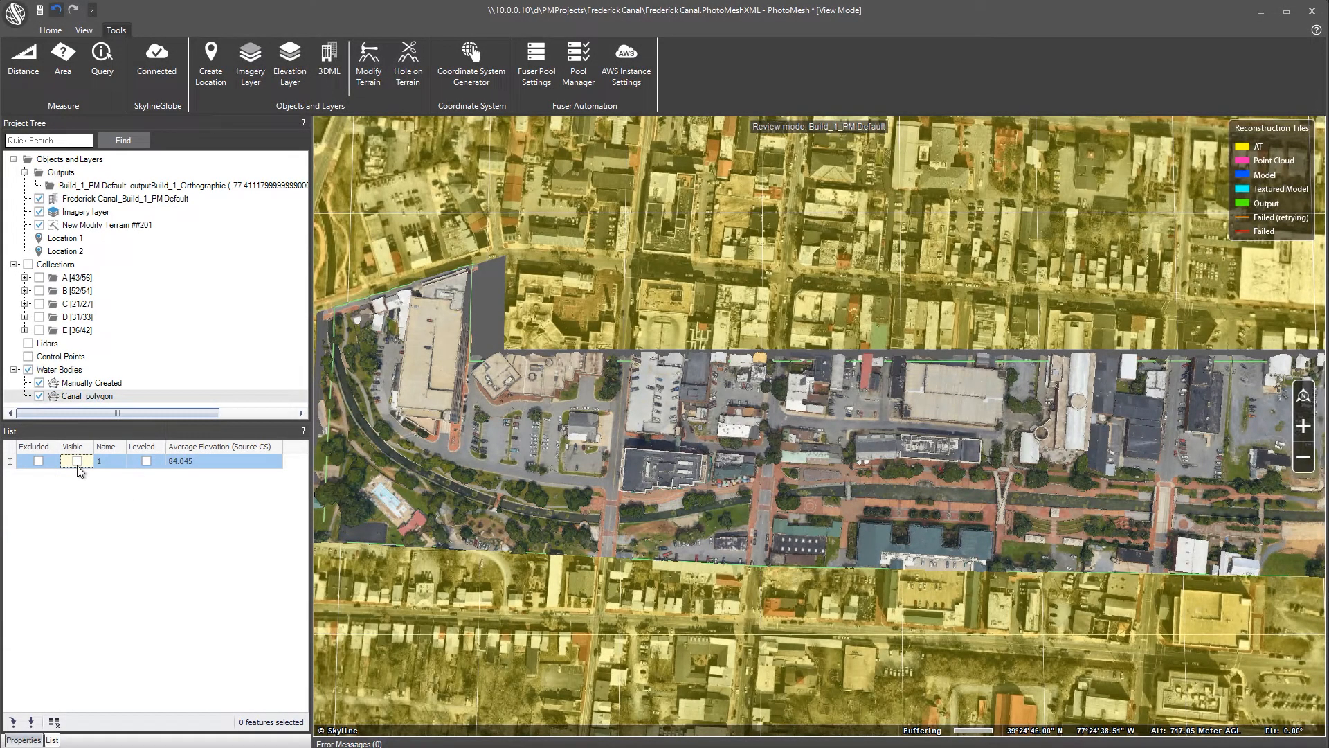
pyautogui.click(106, 77)
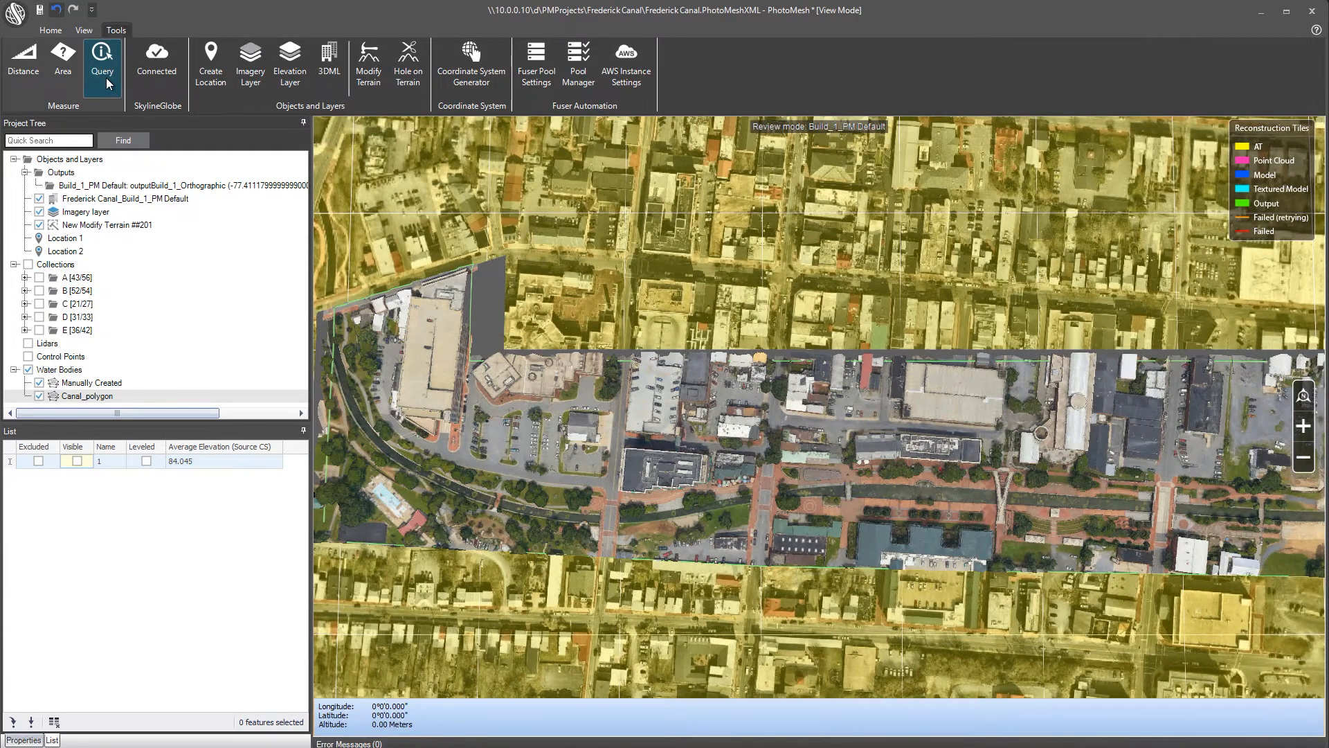
pyautogui.click(351, 392)
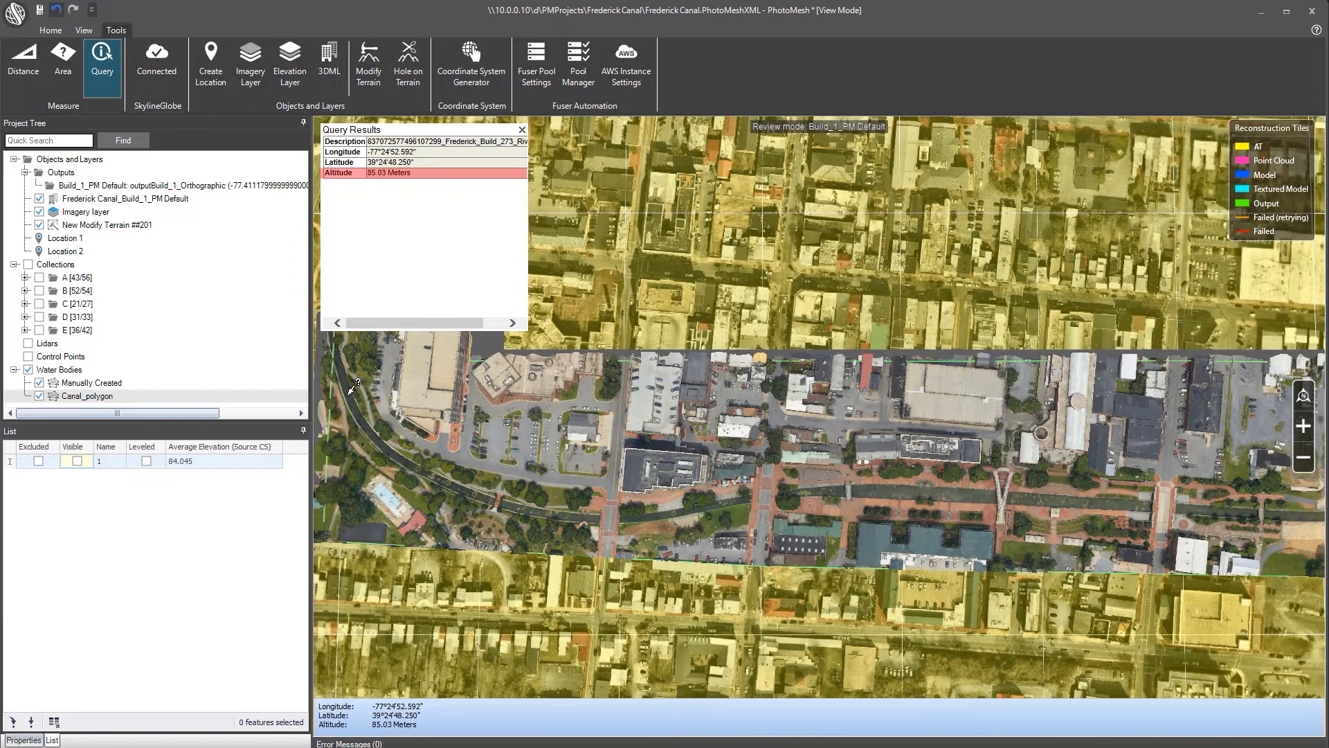
pyautogui.click(523, 506)
pyautogui.click(832, 489)
pyautogui.click(1079, 500)
pyautogui.click(1243, 510)
# End querying, close the query results, and orbit to view the rebuilt canal in 3D
pyautogui.rightClick(1244, 514)
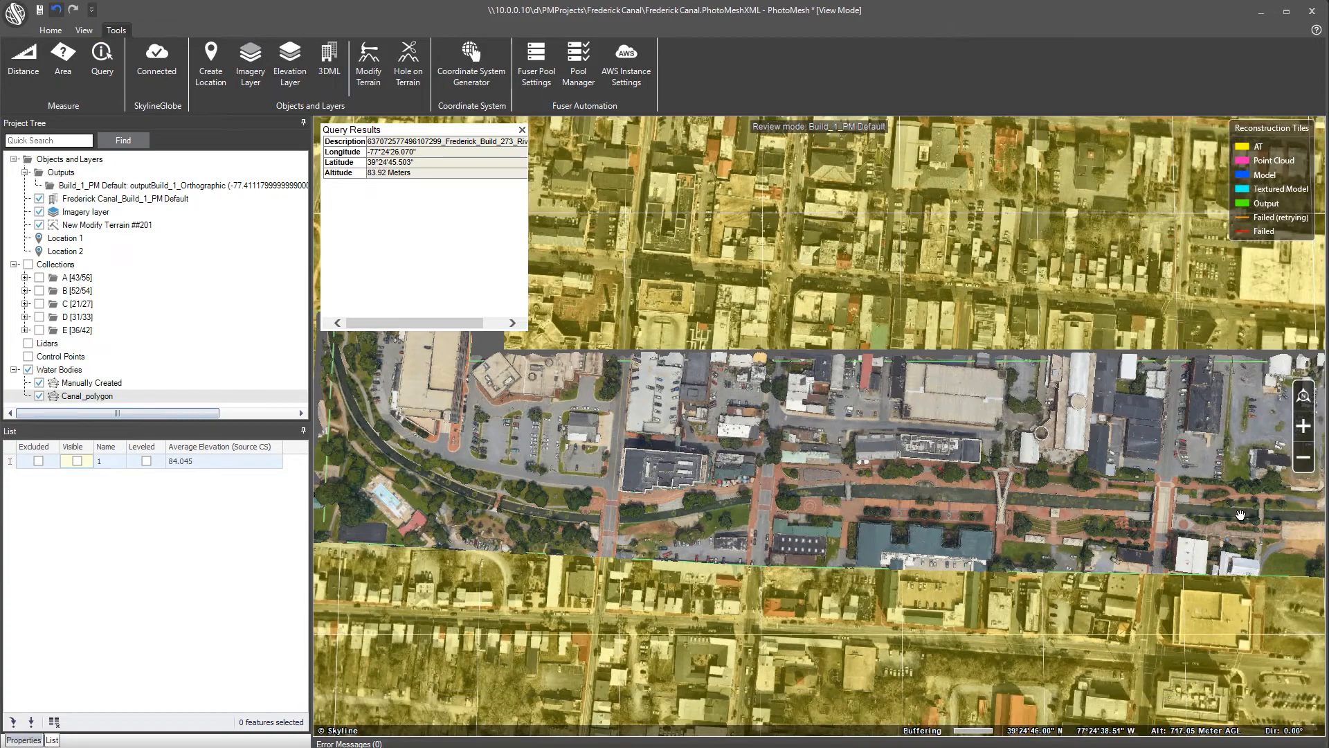
pyautogui.click(522, 130)
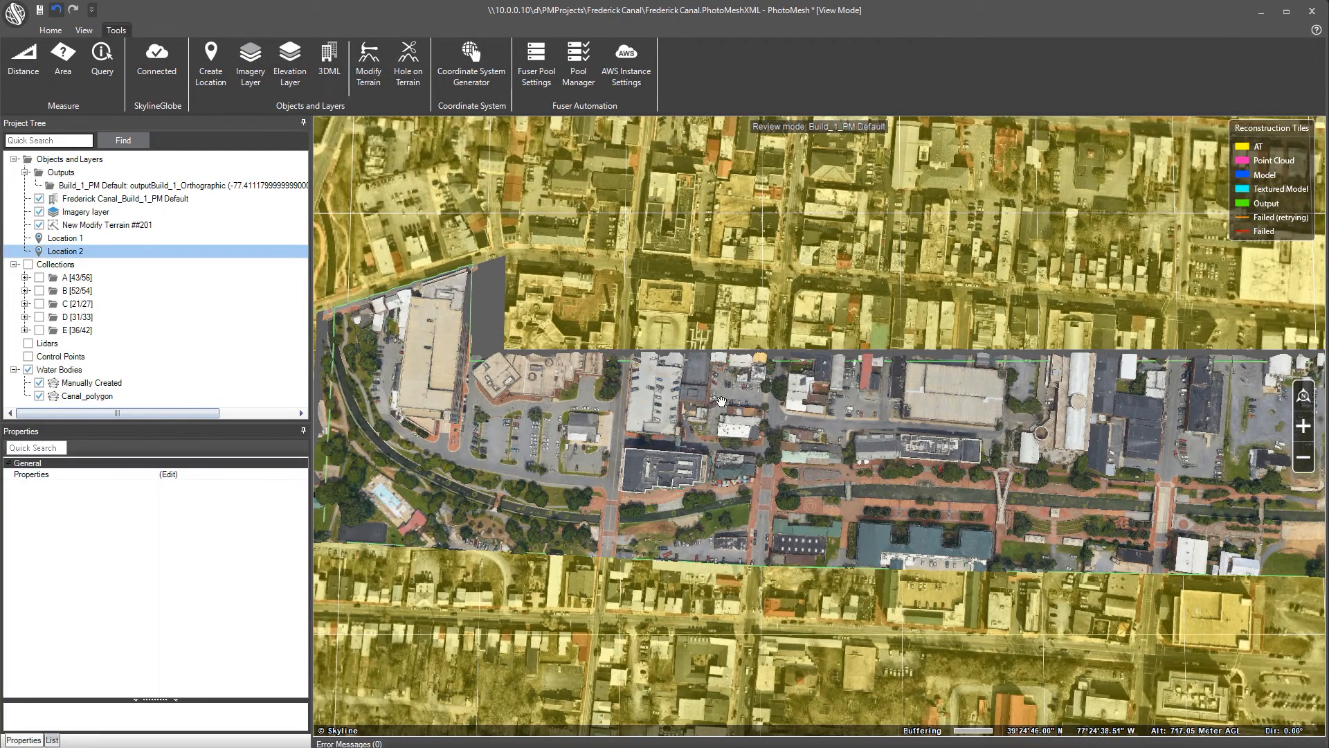
pyautogui.moveTo(835, 476); pyautogui.dragTo(816, 491, button='middle')
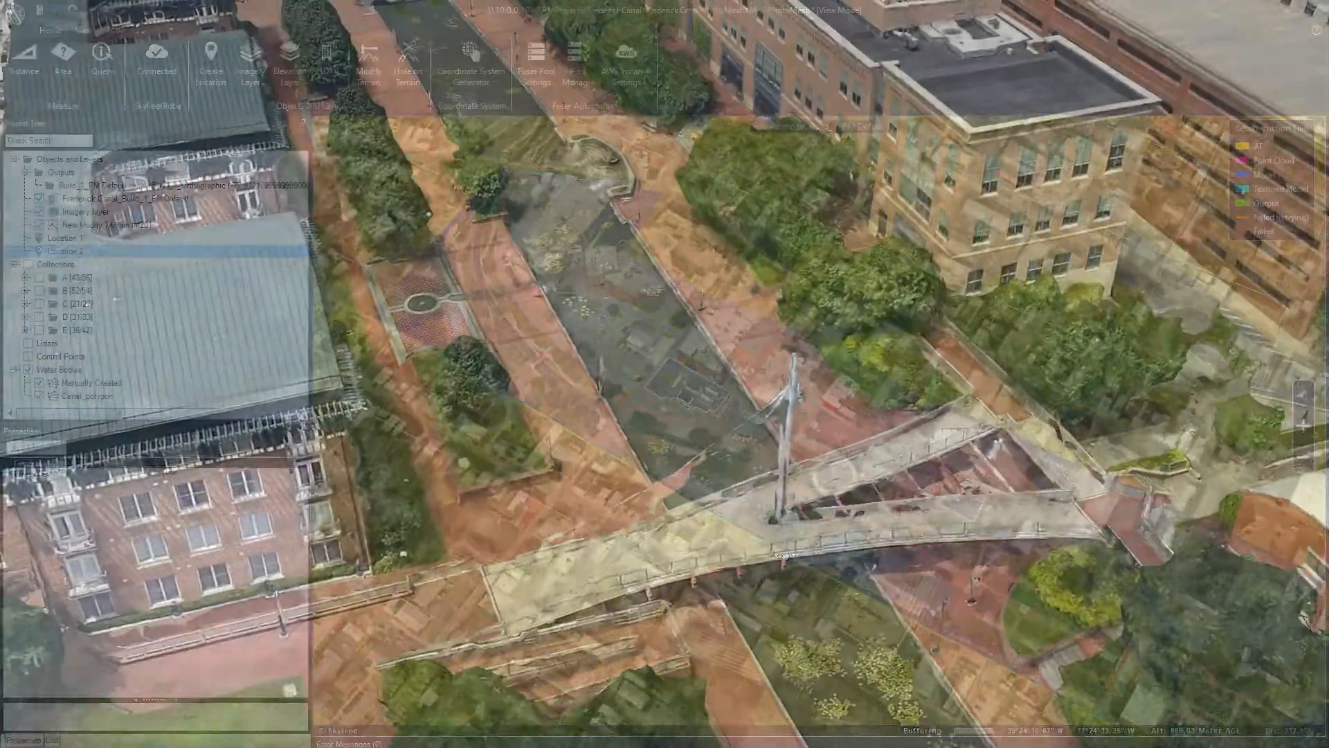